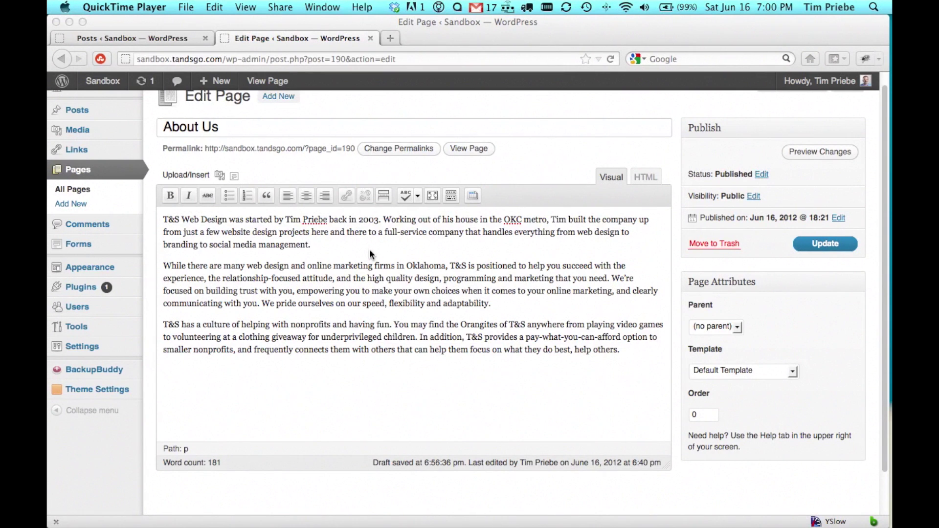
- Bold the founder's name, italicise 'Working' and strike through 'house'
scroll(368, 249, "up", 1)
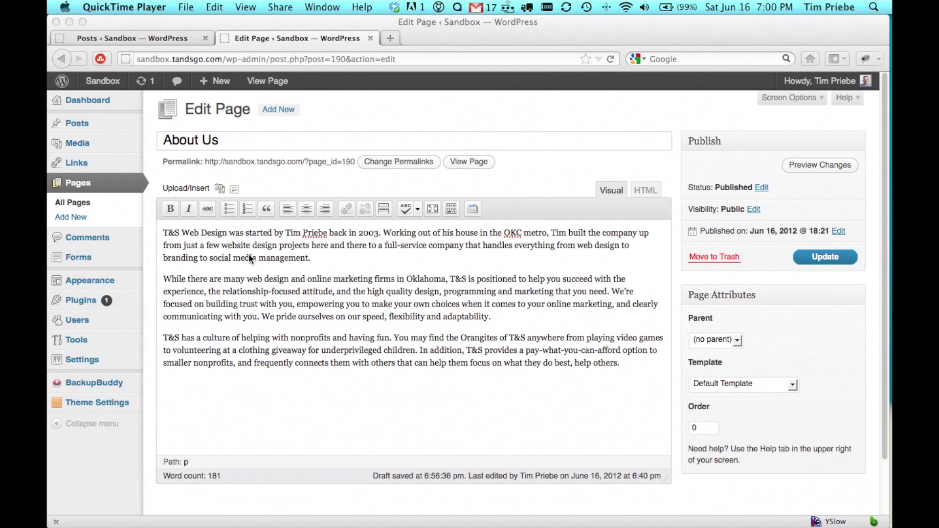
left_click(174, 236)
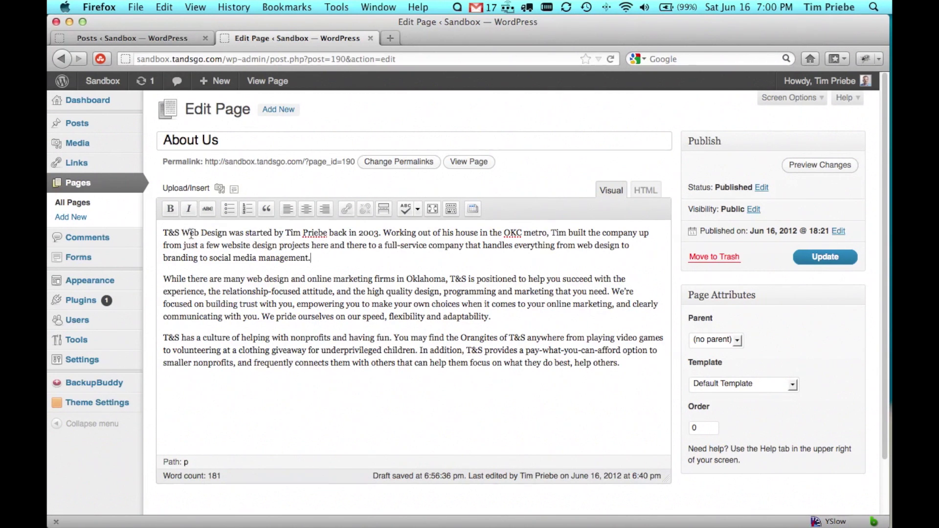
left_click_drag(194, 234, 212, 233)
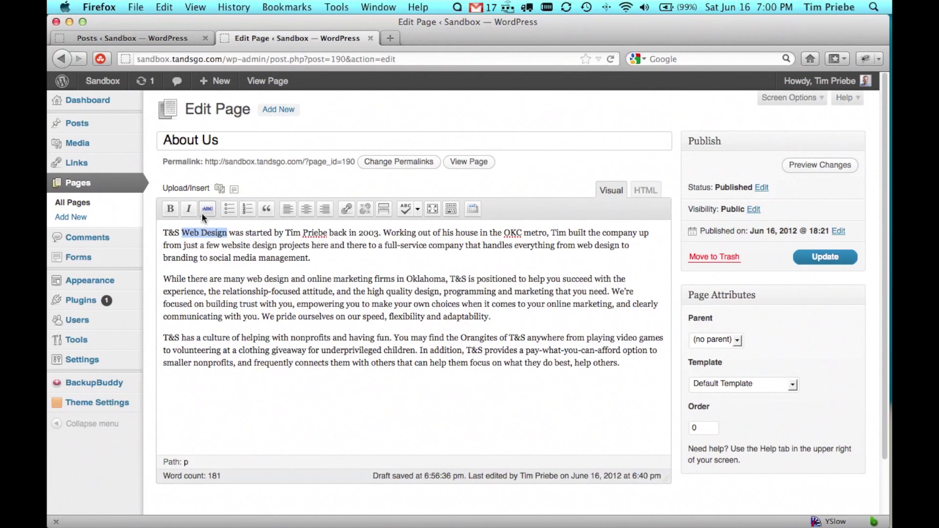
double_click(293, 233)
left_click_drag(294, 233, 303, 234)
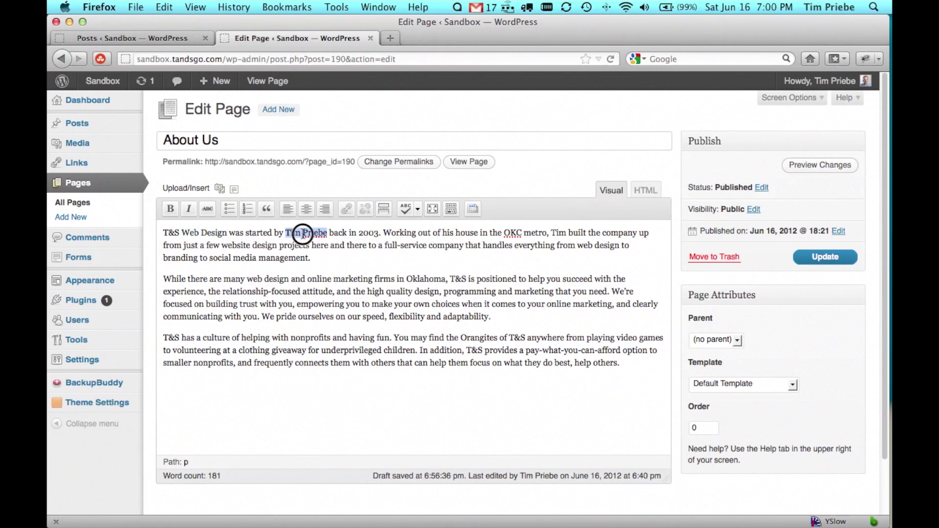
left_click(170, 209)
double_click(406, 234)
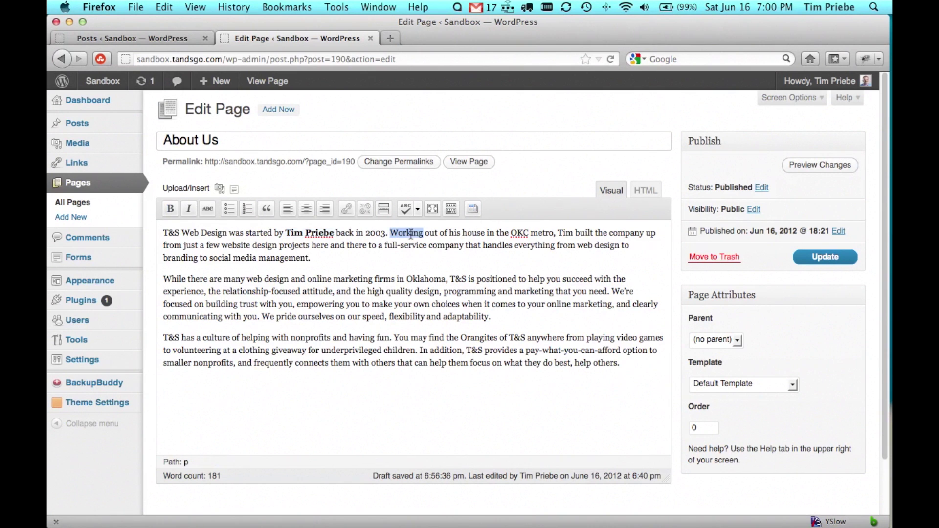
left_click(191, 208)
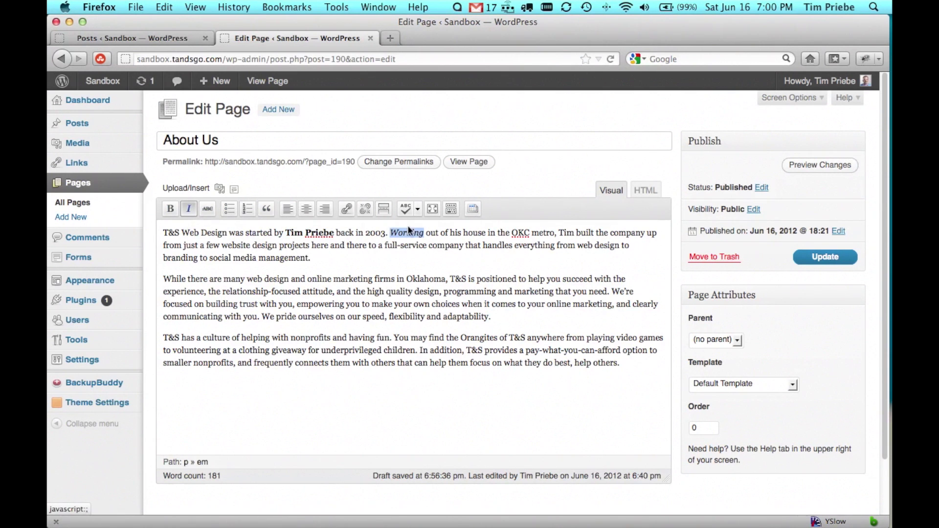
double_click(469, 233)
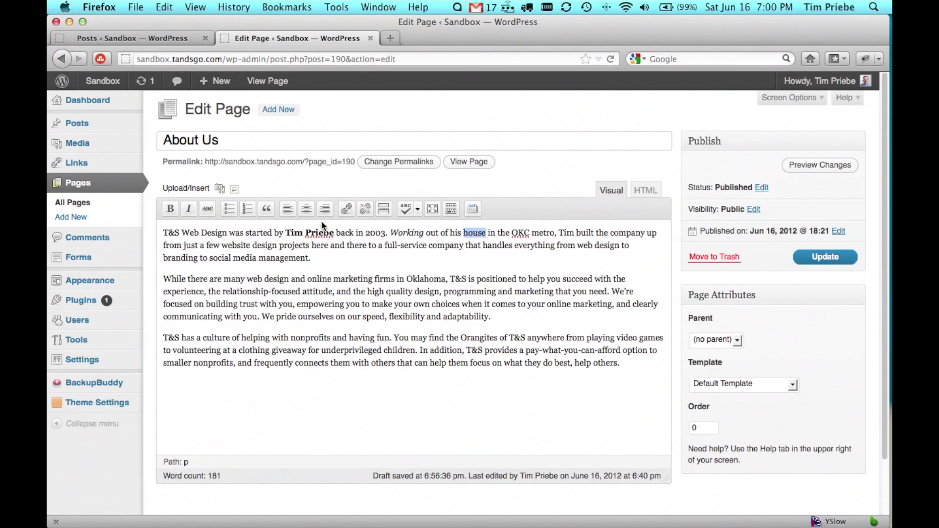
left_click(208, 210)
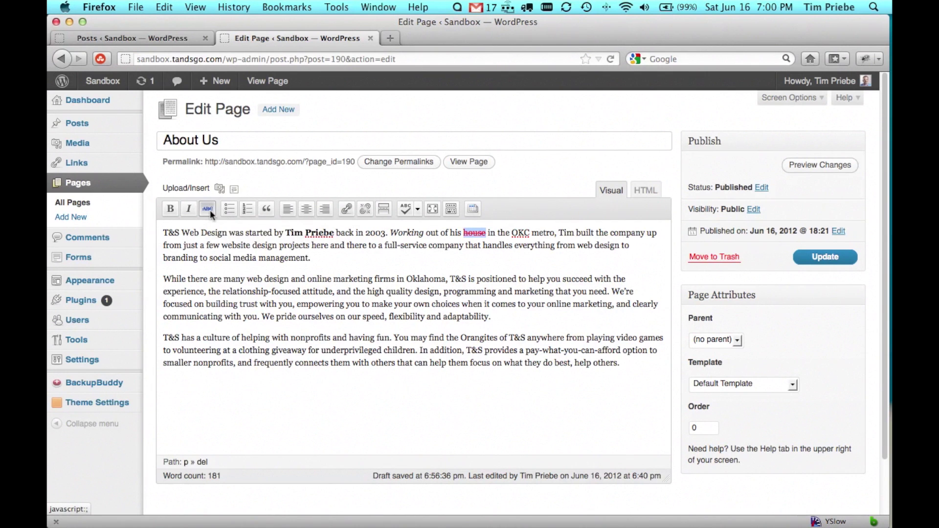
- Make the company-building phrase bold, italic and struck through, then preview the page
left_click_drag(559, 233, 645, 233)
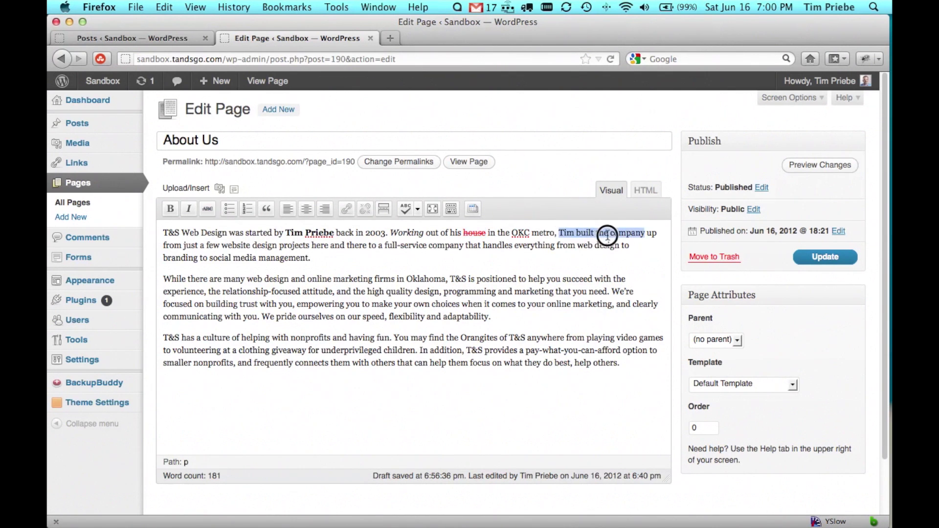
left_click(175, 210)
left_click(189, 208)
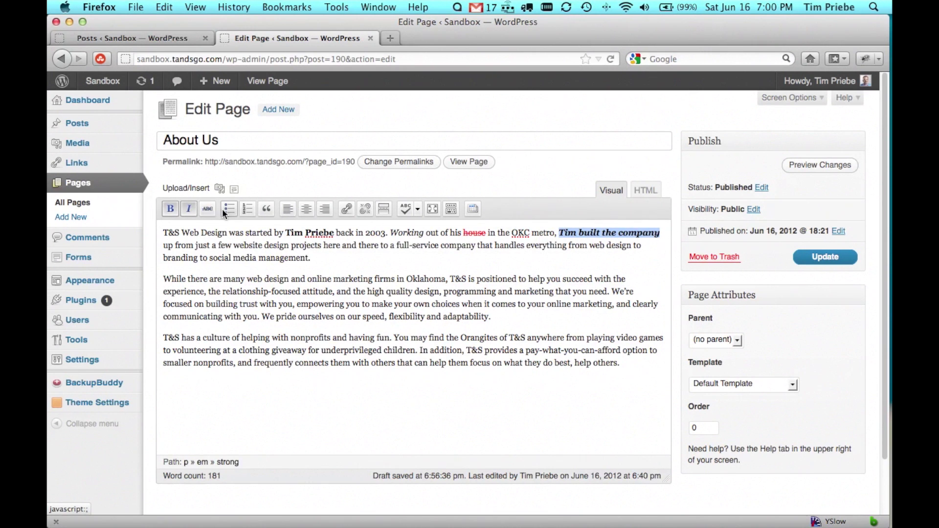
left_click(213, 208)
left_click(362, 280)
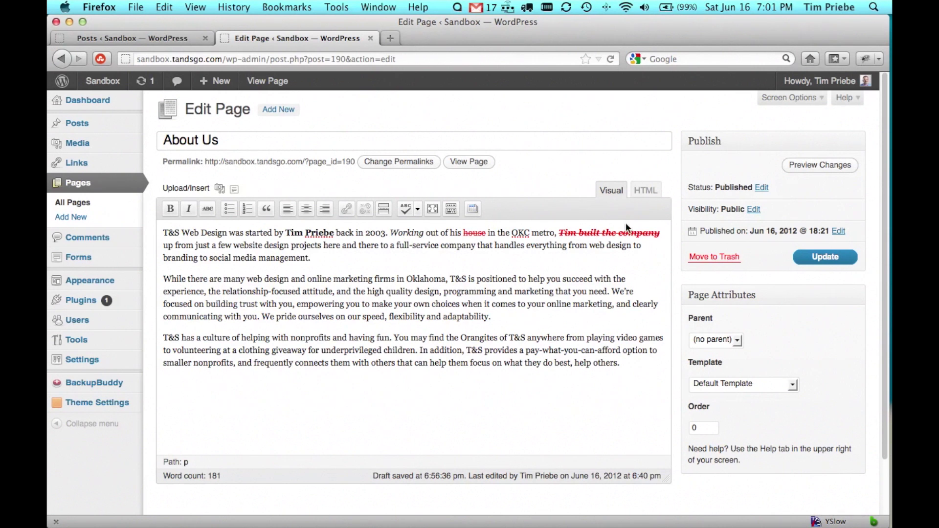
left_click(802, 166)
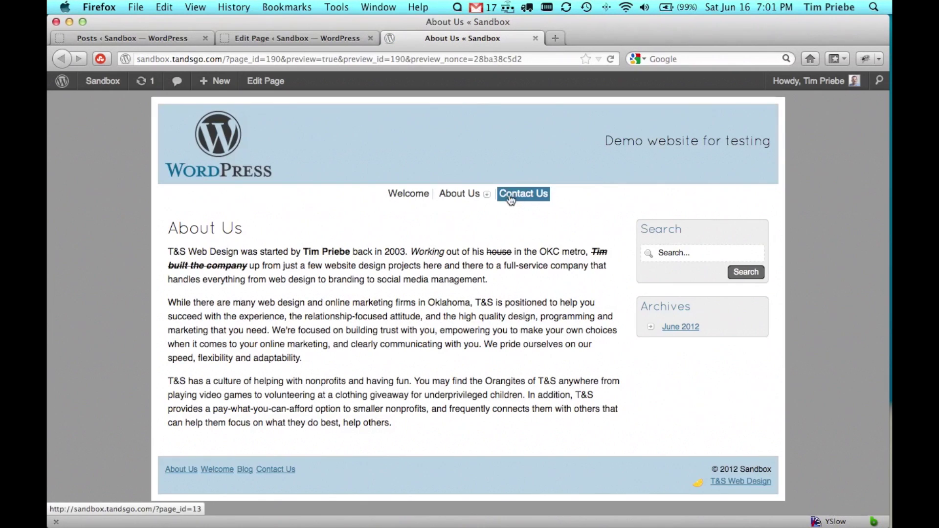
- Close the preview tab and return to the About Us page editor
left_click(535, 38)
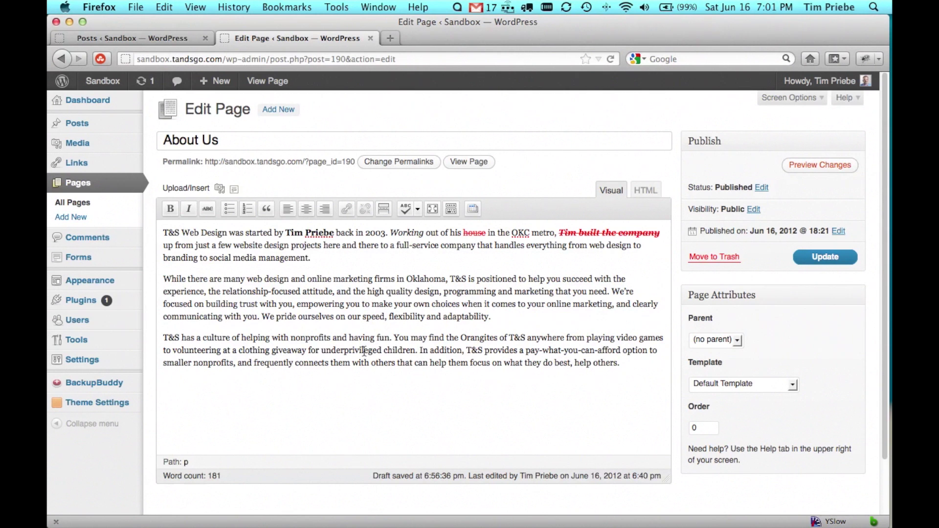
- Convert the third paragraph into a bulleted list, one sentence per bullet
double_click(362, 351)
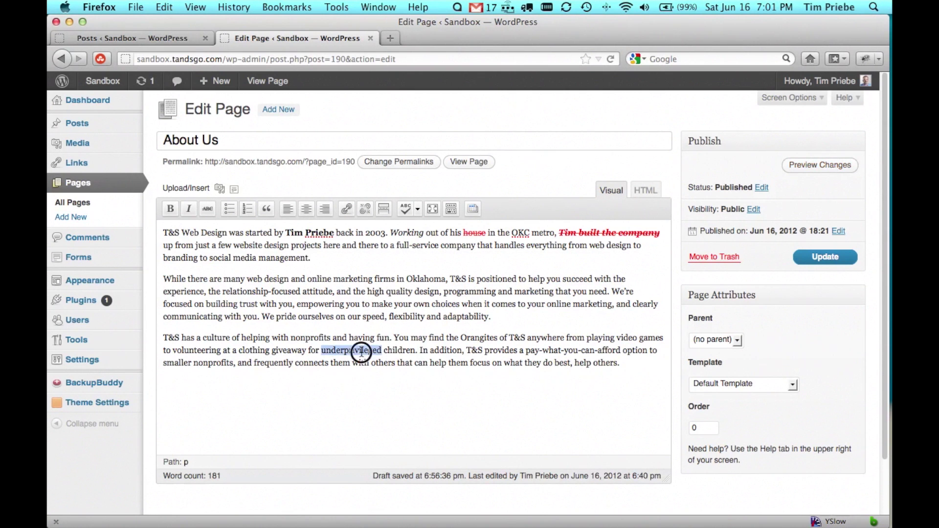
triple_click(362, 351)
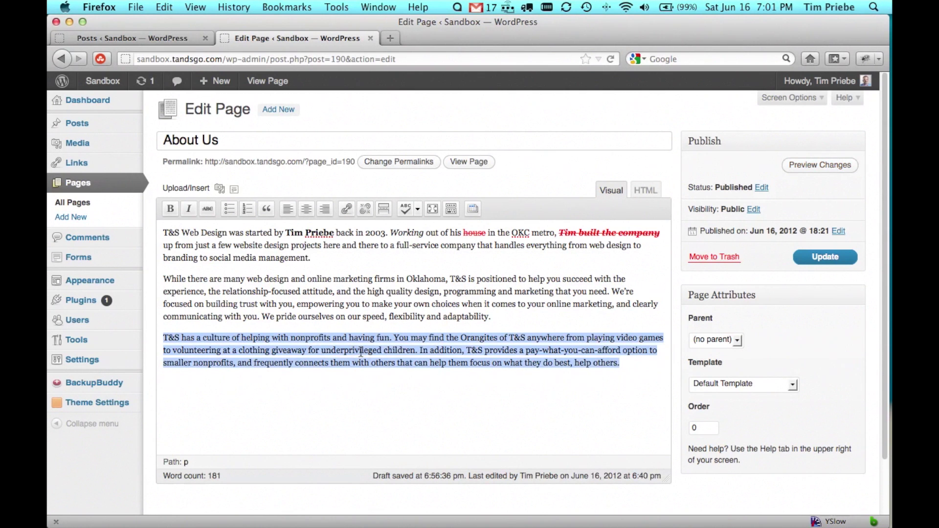
left_click(232, 210)
left_click(448, 342)
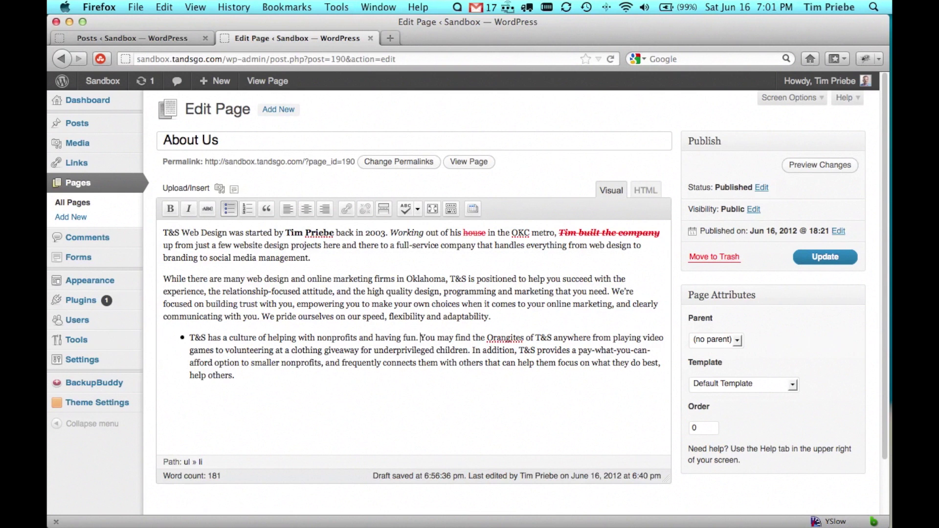
key("Return")
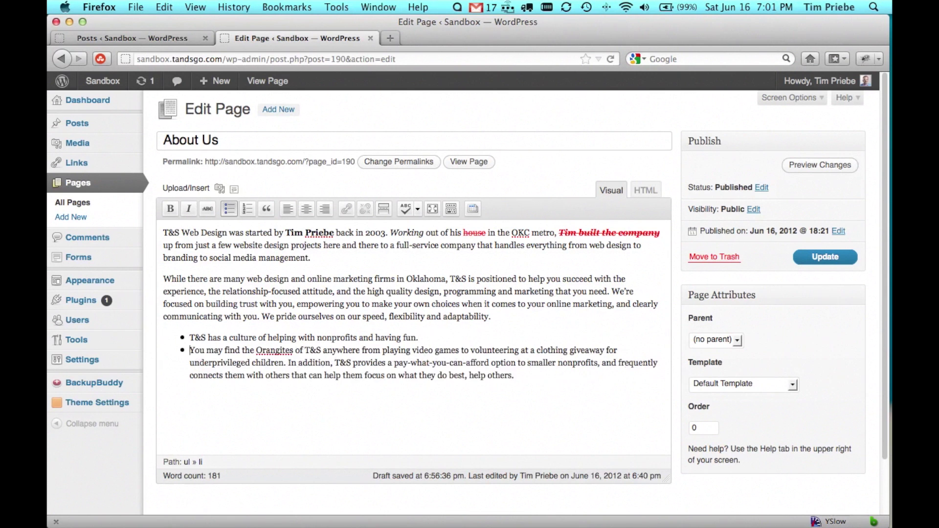
left_click(287, 363)
key("Delete")
key("Return")
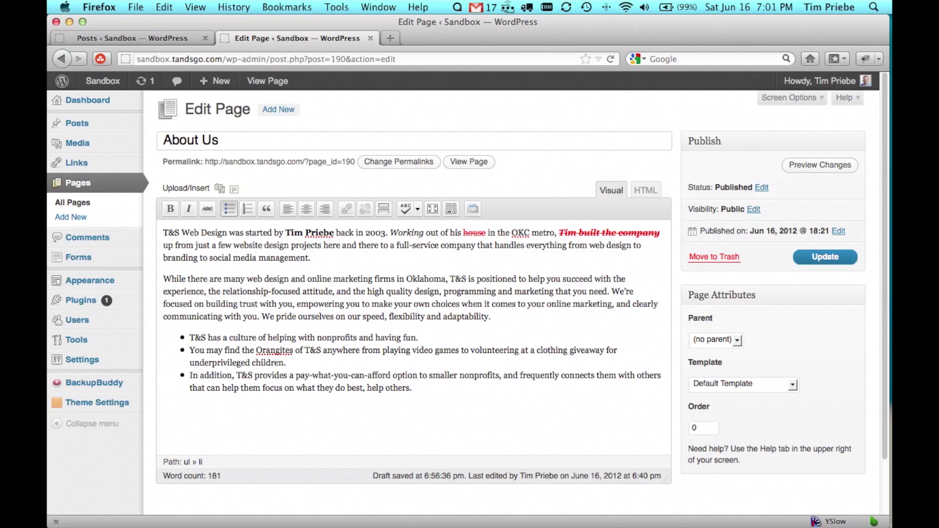
- Add 'This is another line.' under the second bullet, then switch the list to numbered and back to bullets
key("shift+Return")
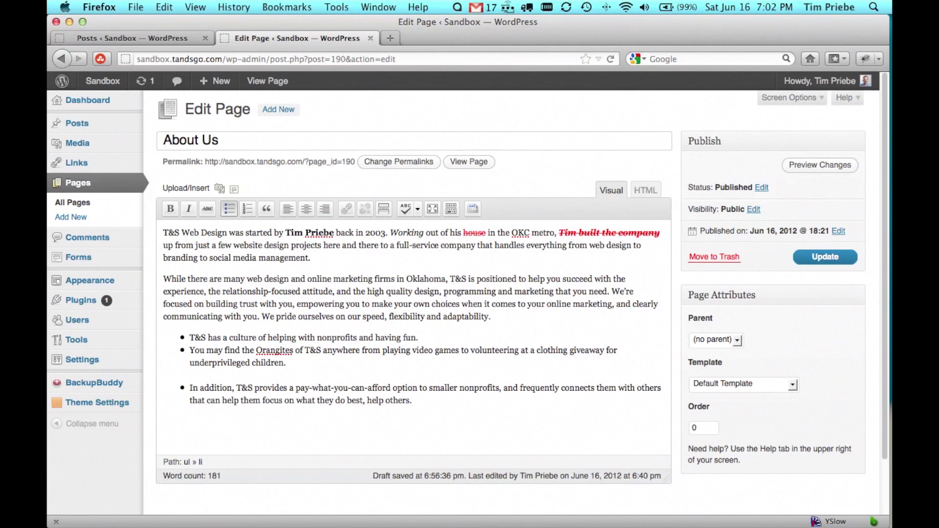
type("This is another line.")
left_click_drag(434, 401, 188, 339)
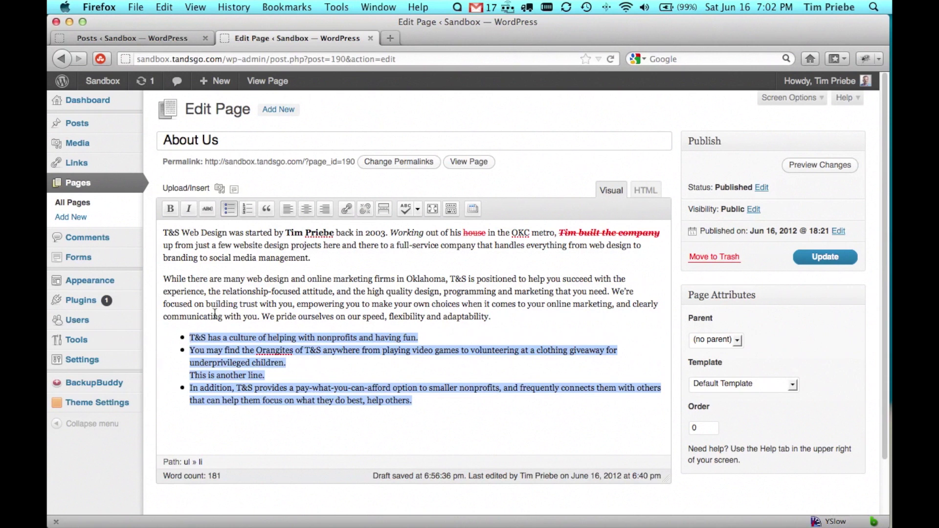
left_click(250, 207)
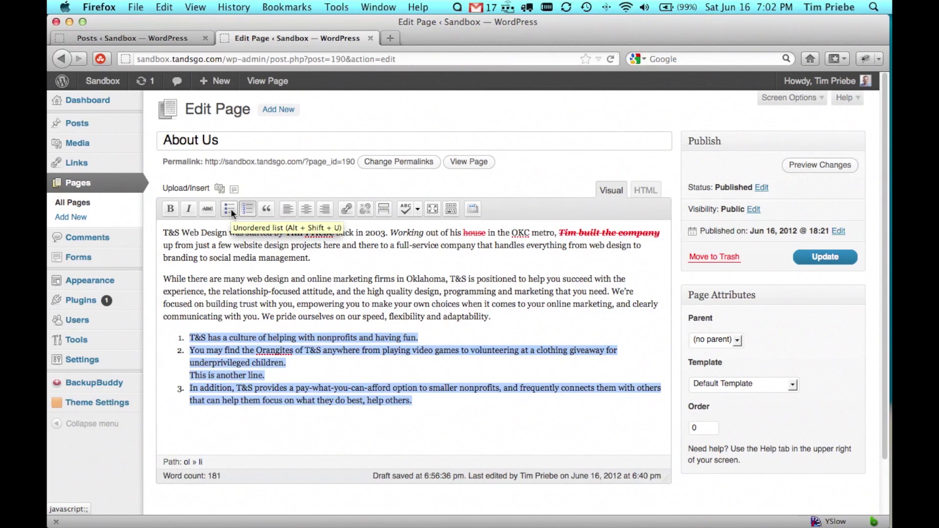
left_click(230, 208)
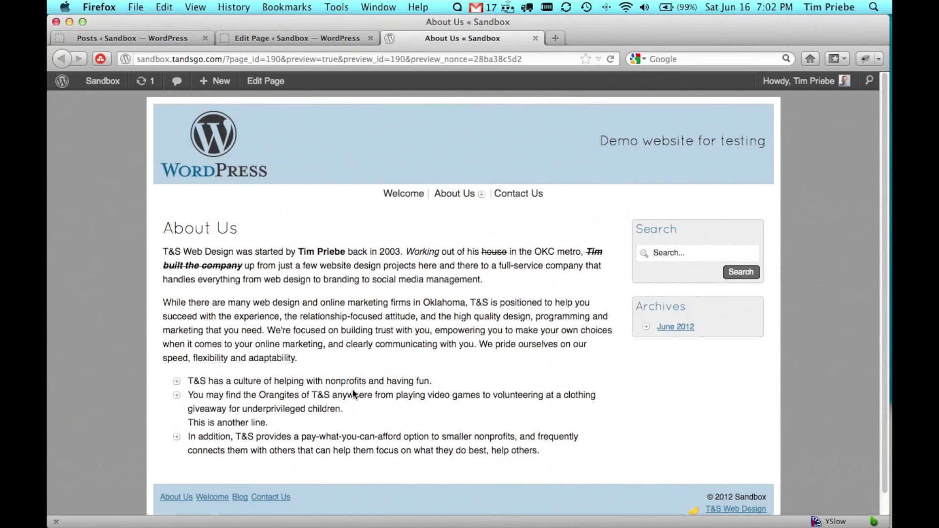
- Close the preview and update the published About Us page with the list
left_click(536, 38)
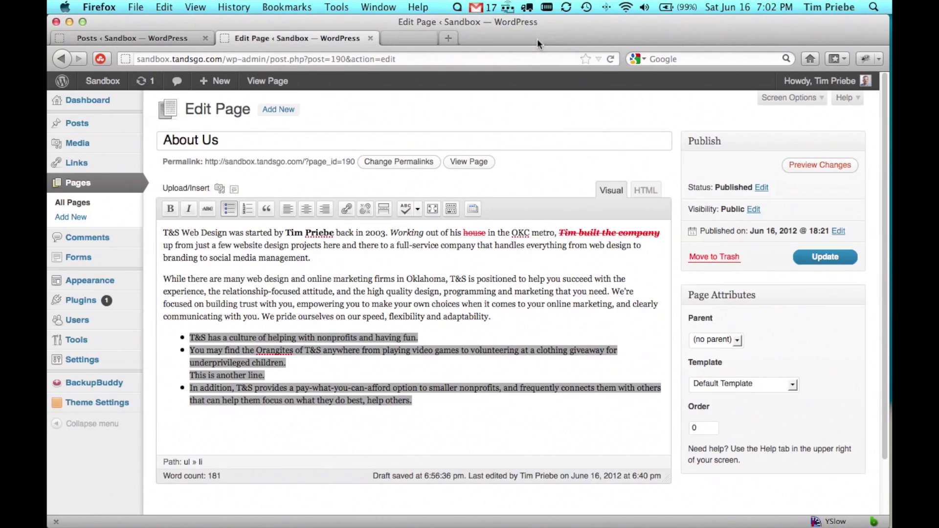
left_click(519, 278)
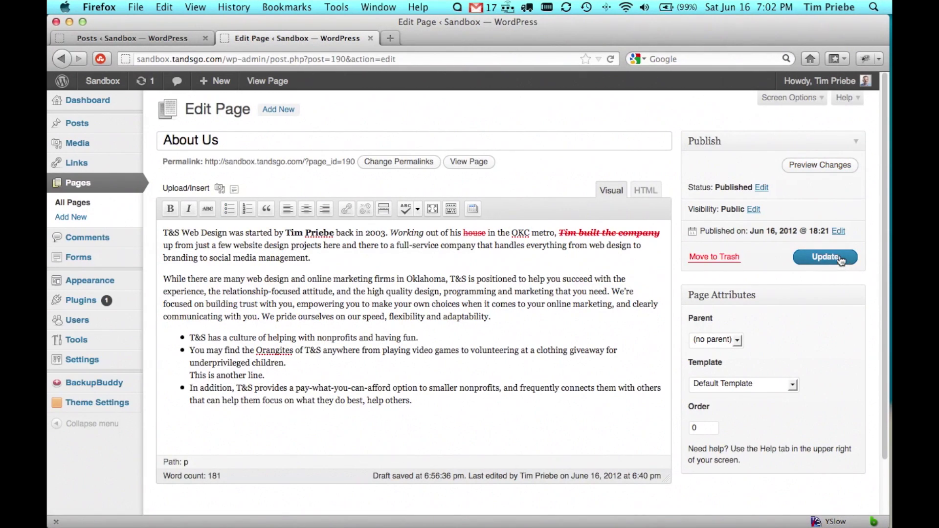
left_click(840, 259)
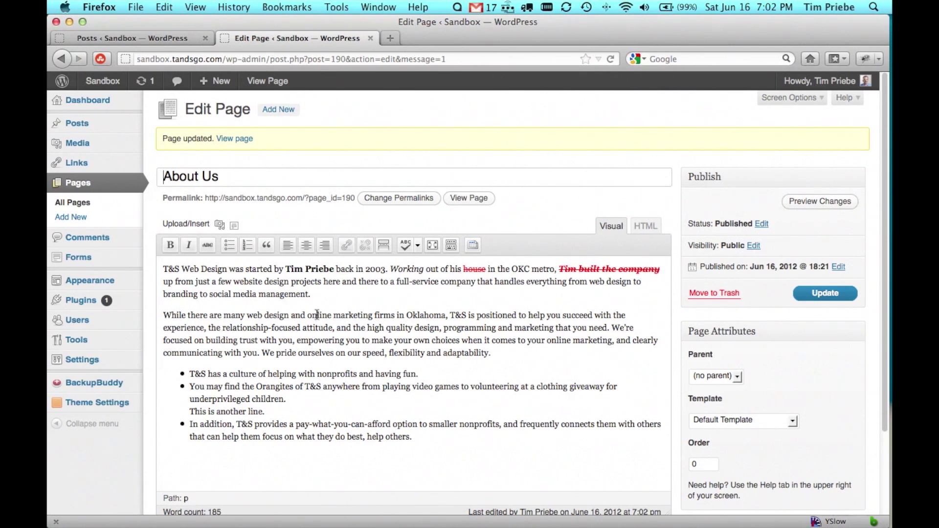
left_click_drag(317, 314, 371, 316)
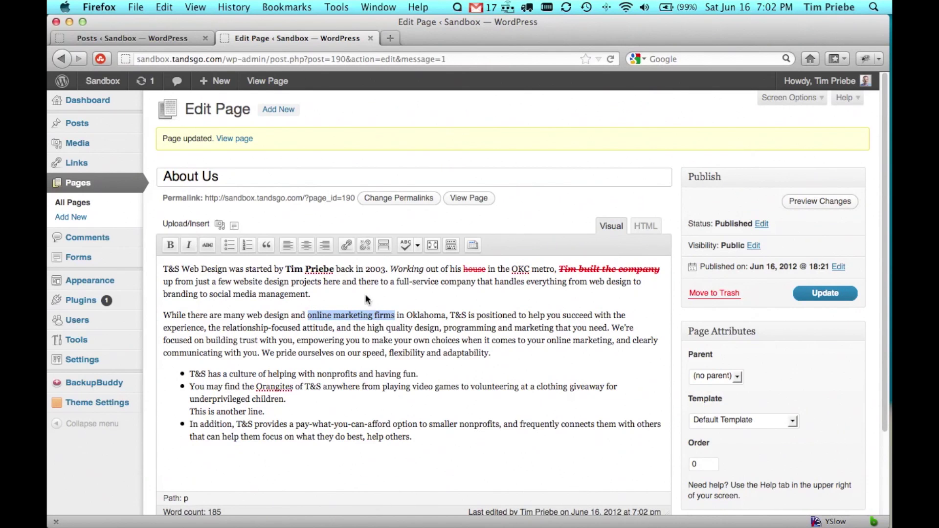
left_click(347, 245)
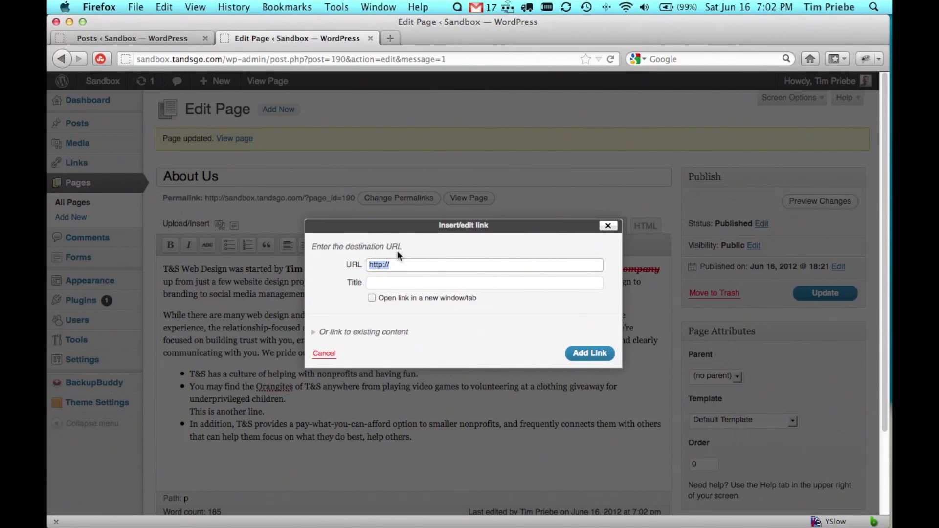
left_click(419, 265)
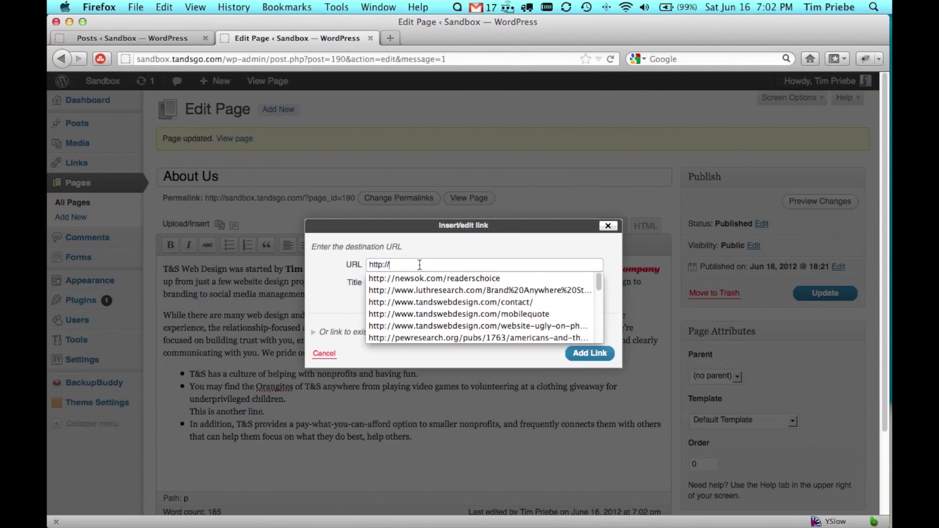
left_click(419, 248)
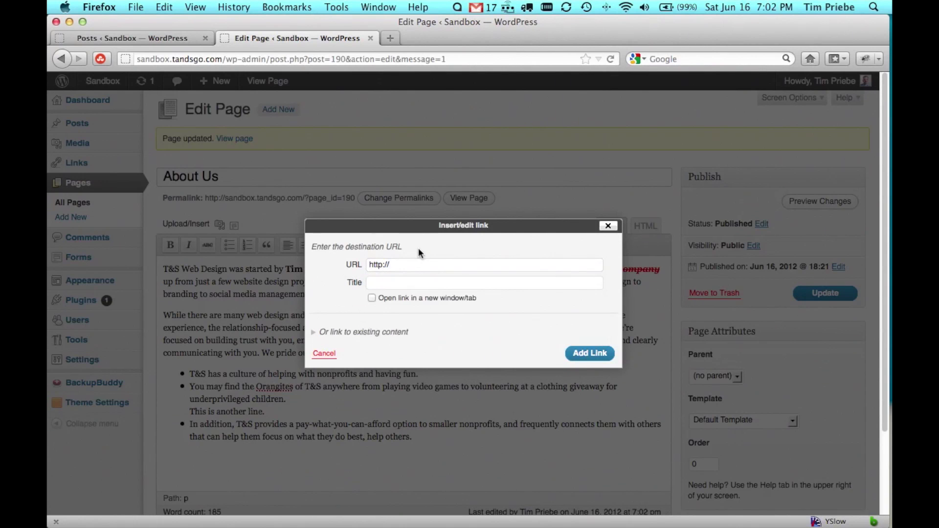
left_click(372, 334)
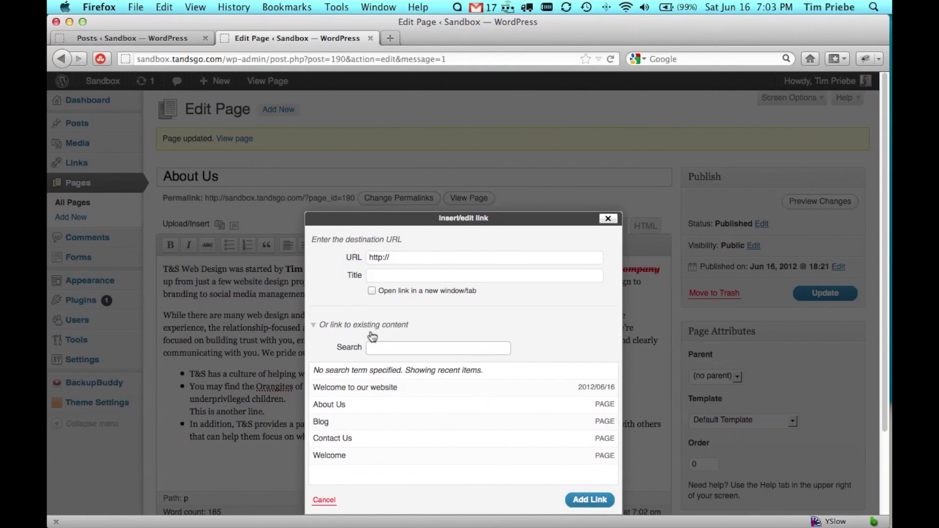
scroll(378, 329, "down", 2)
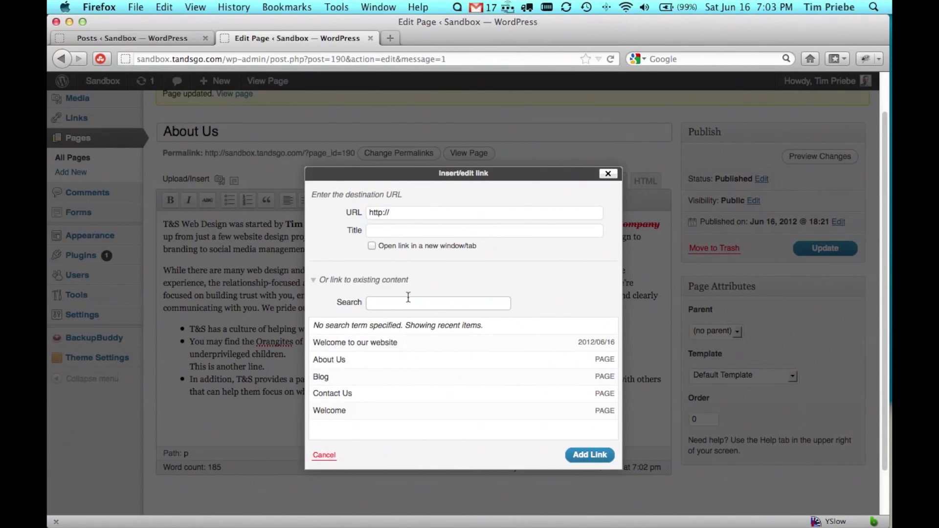
left_click(408, 303)
type("contact")
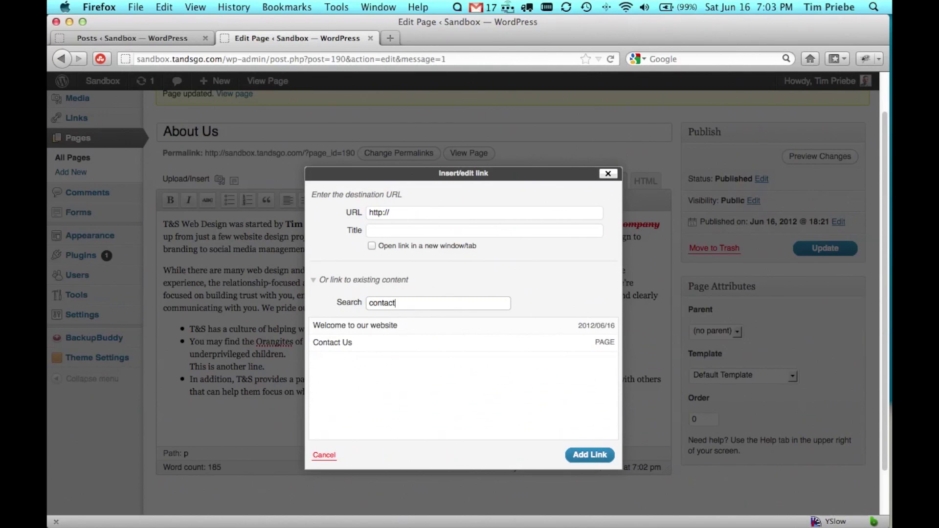
left_click(373, 343)
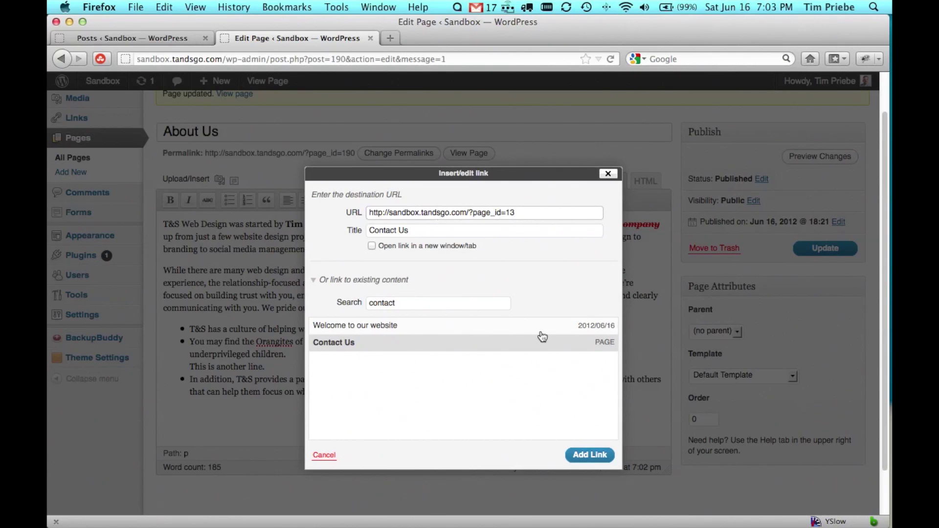
left_click(594, 455)
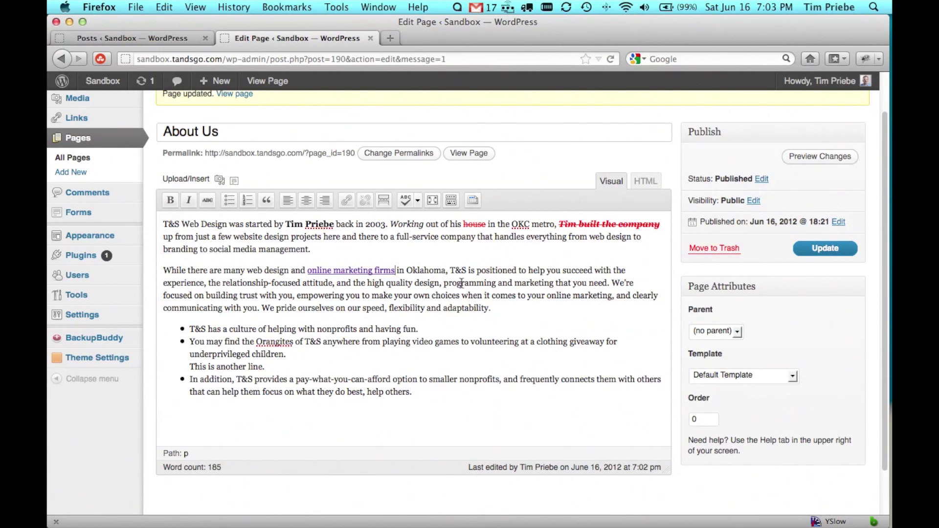
left_click(456, 274)
left_click(352, 271)
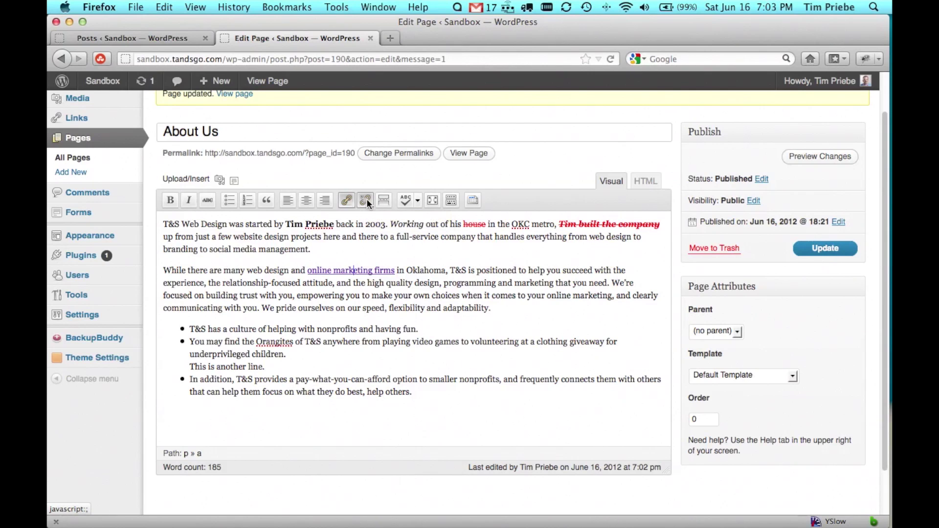
left_click(367, 202)
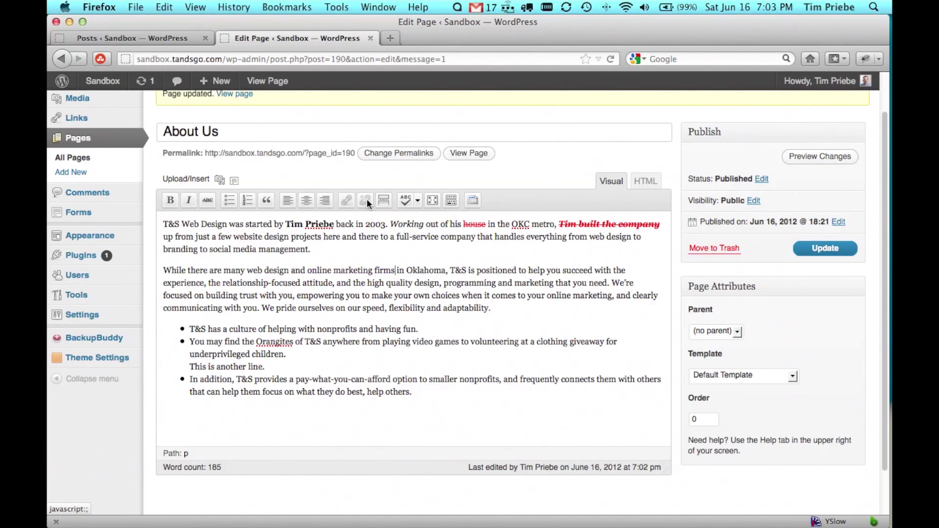
left_click(418, 272)
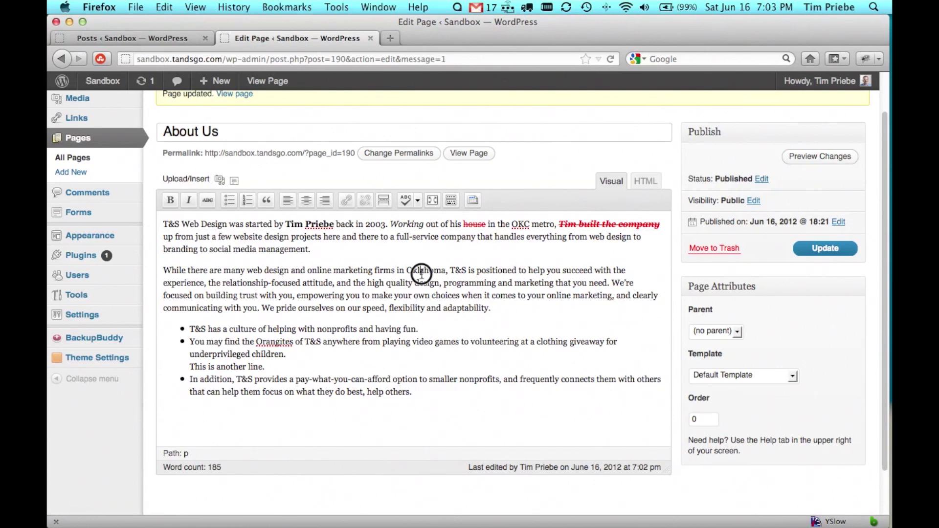
triple_click(352, 283)
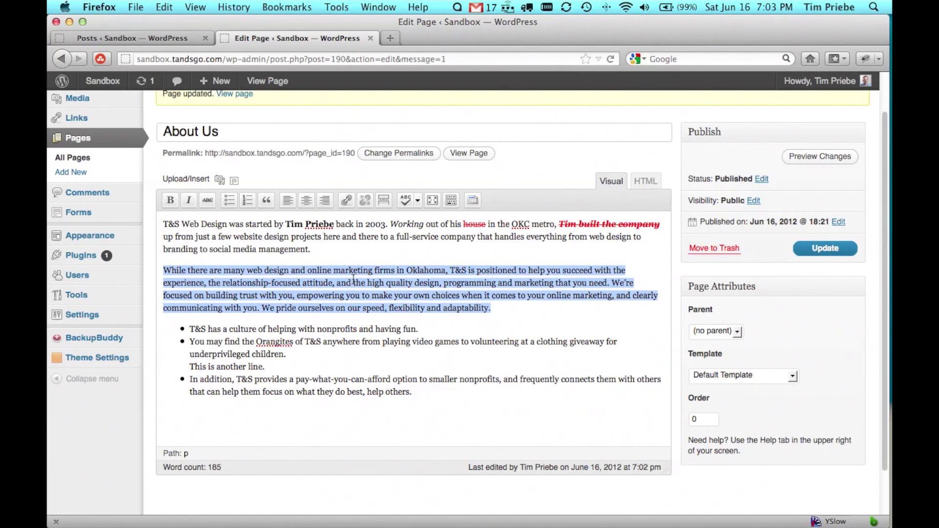
left_click(307, 200)
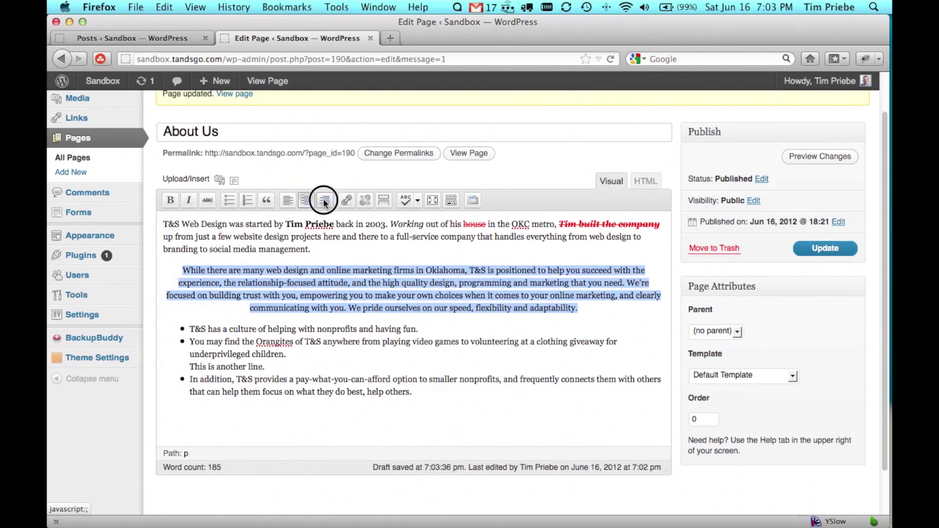
left_click(325, 200)
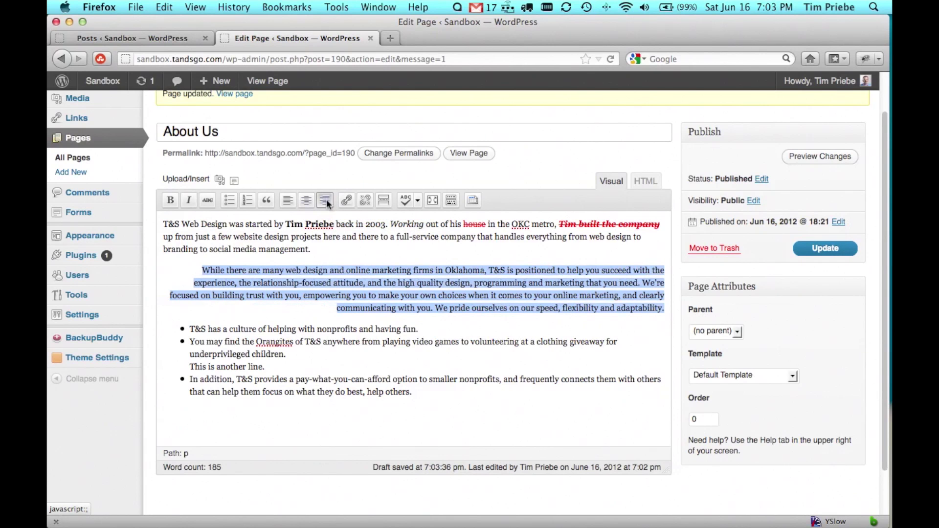
left_click(822, 157)
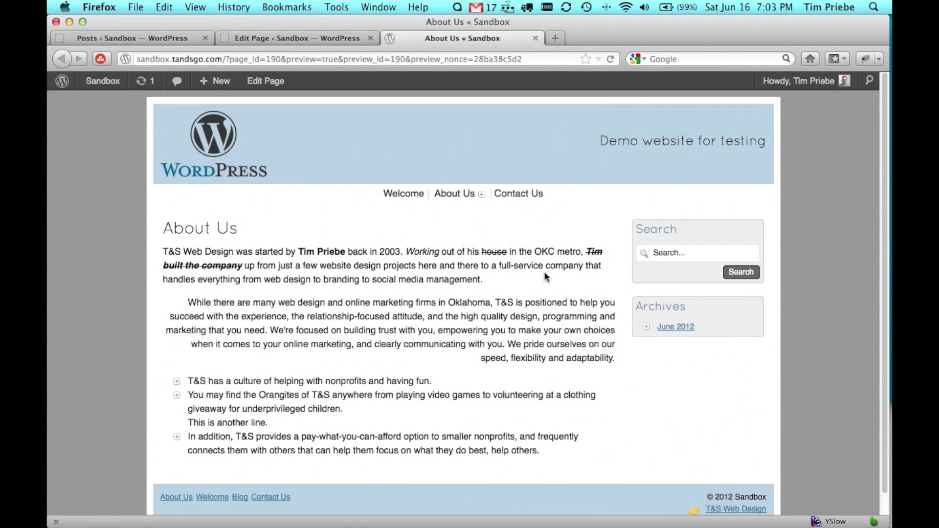
scroll(504, 284, "down", 1)
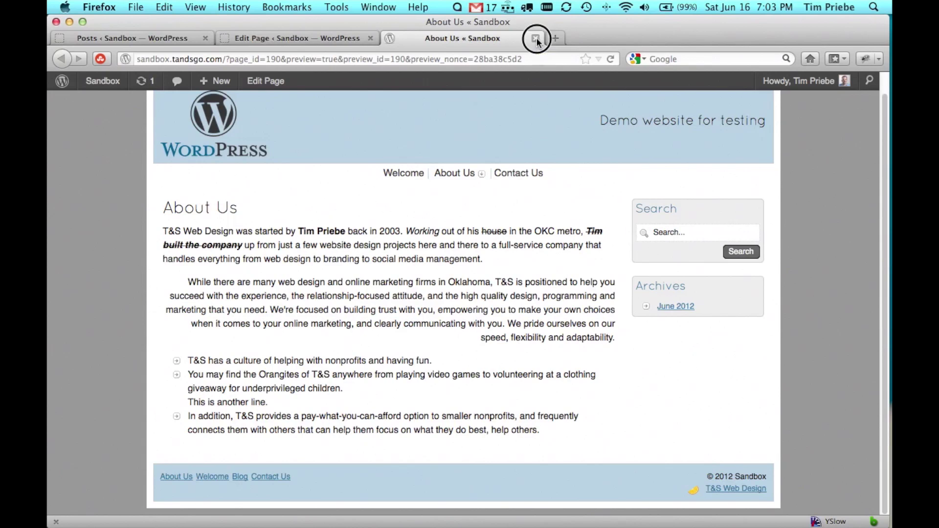
left_click(536, 38)
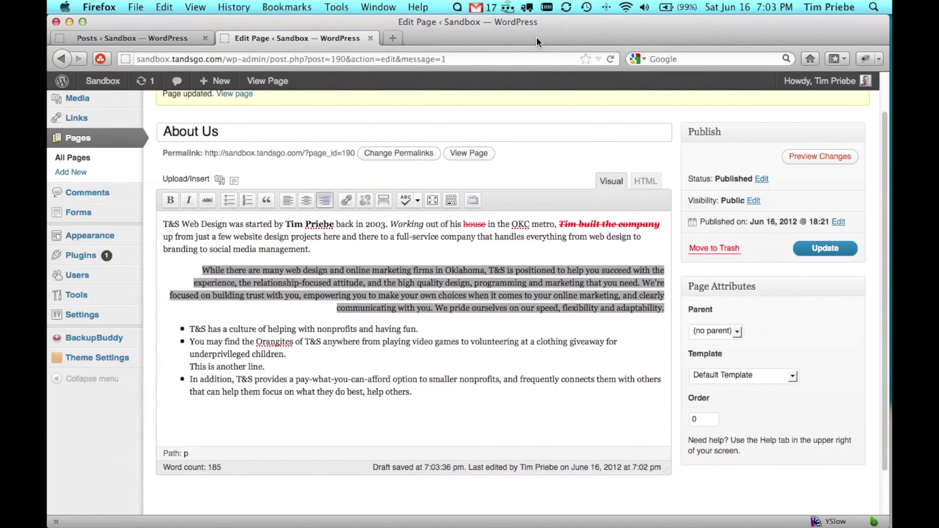
left_click(325, 201)
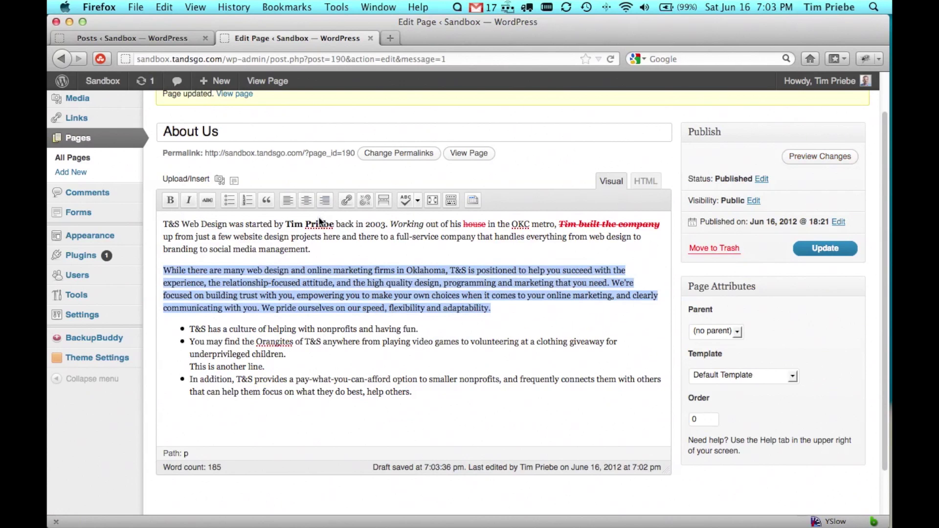
left_click(475, 284)
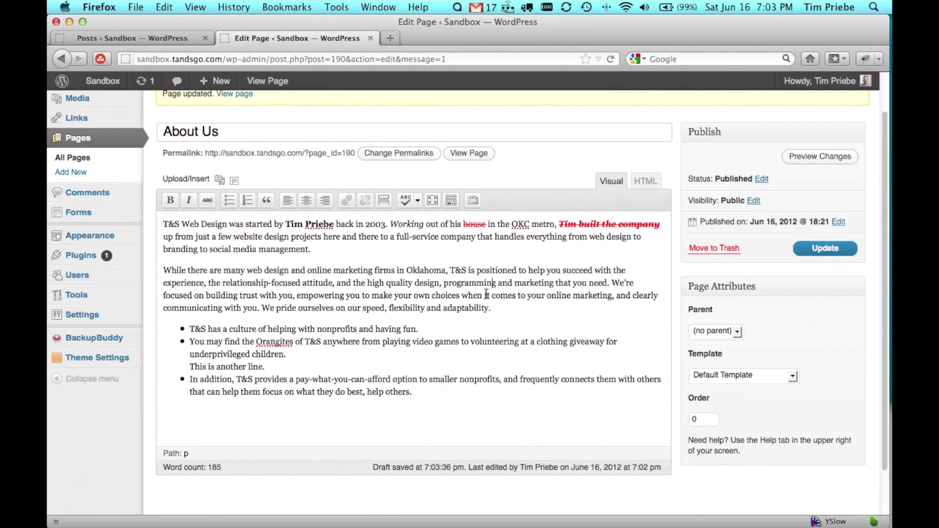
triple_click(439, 291)
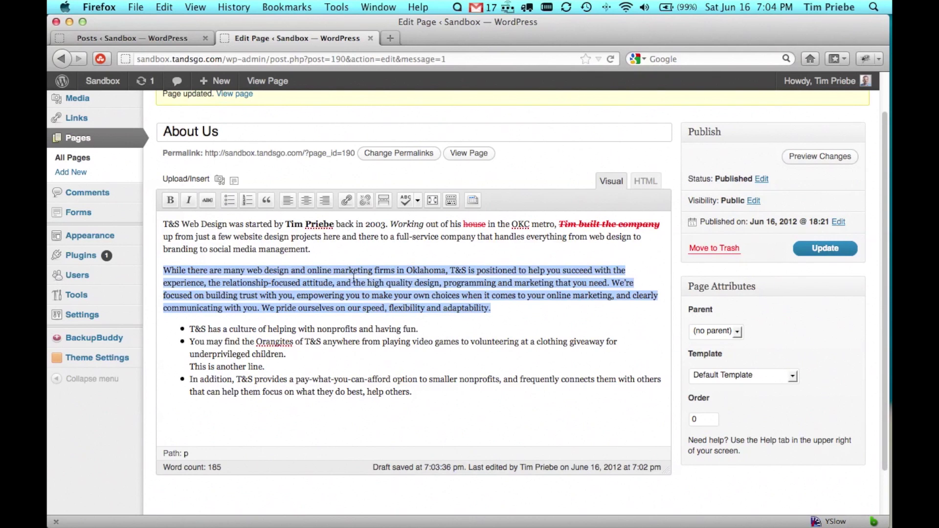
- Block-quote the 'While there are many…' paragraph and check it in the page preview
triple_click(367, 293)
left_click(269, 200)
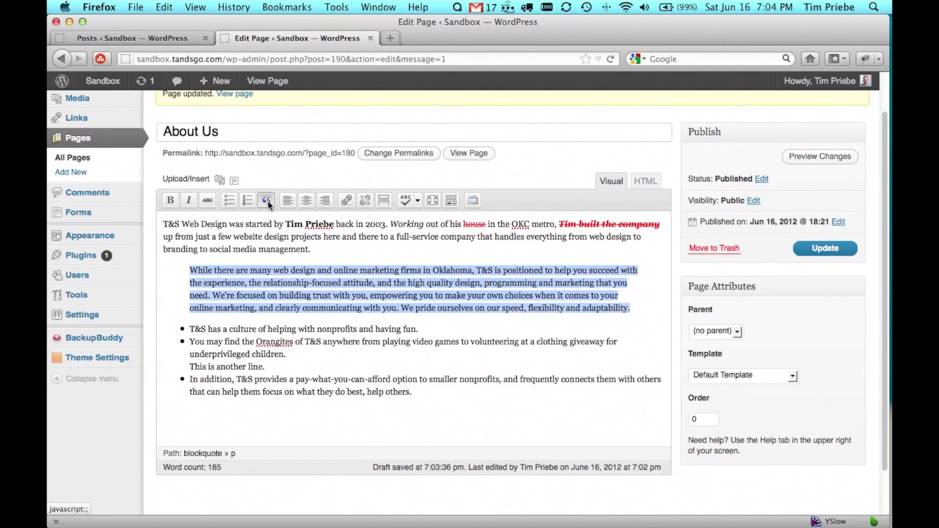
left_click(397, 283)
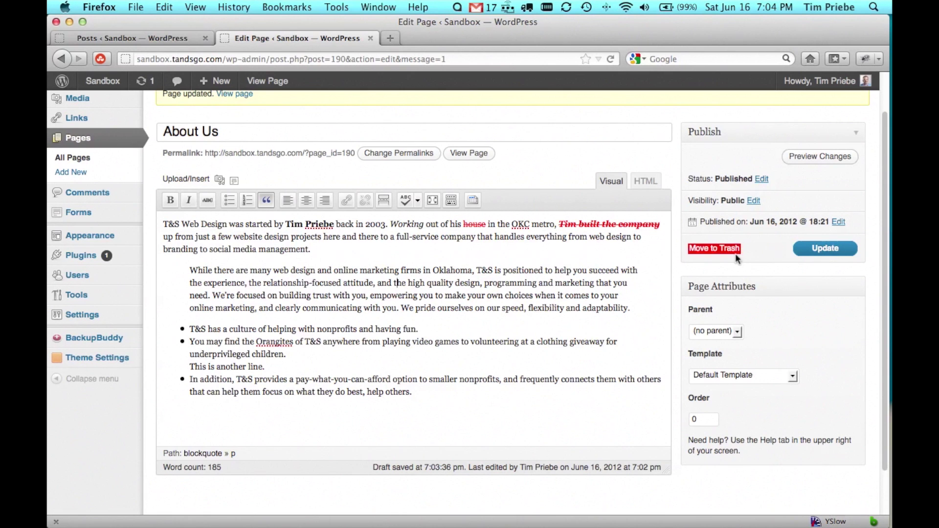
left_click(818, 157)
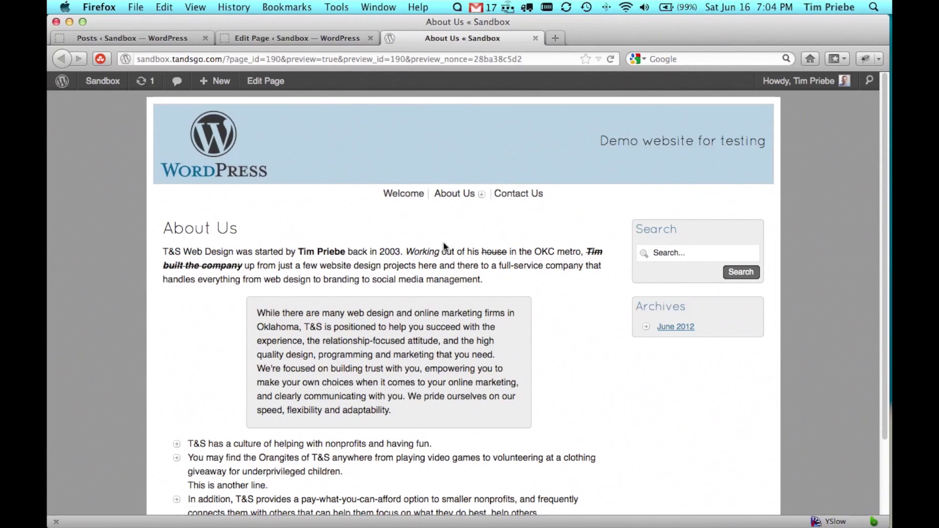
scroll(441, 255, "down", 3)
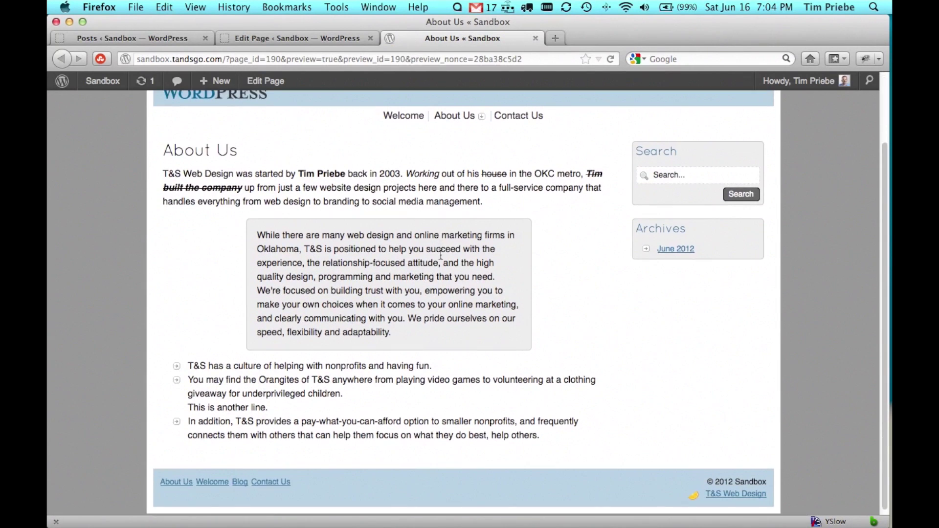
scroll(441, 255, "up", 3)
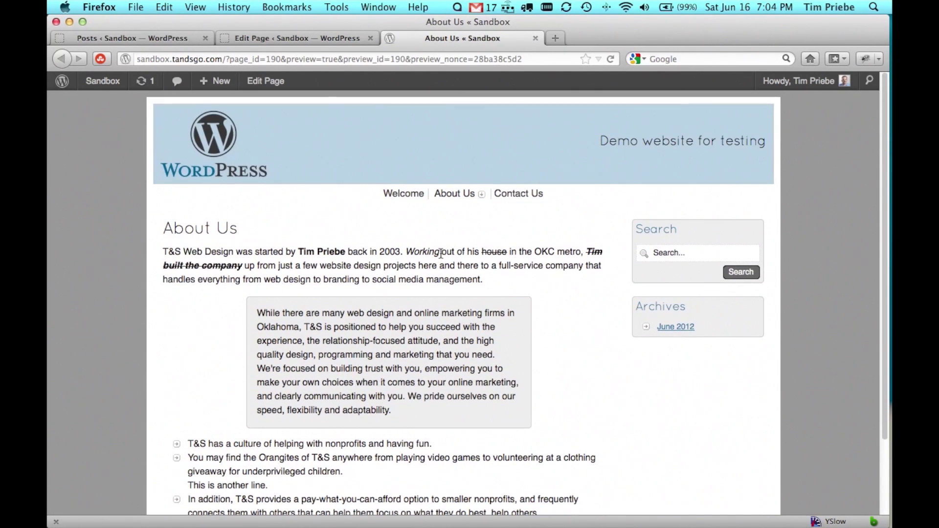
key("super+w")
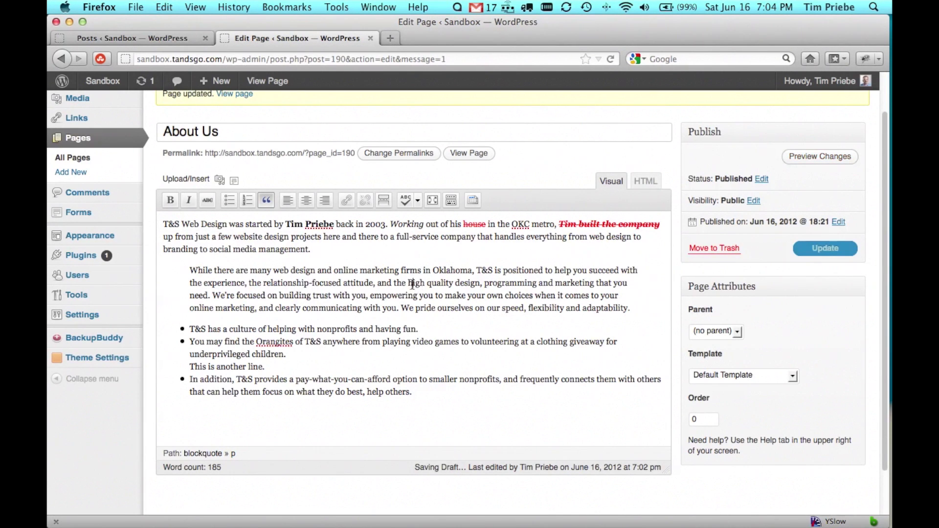
triple_click(412, 284)
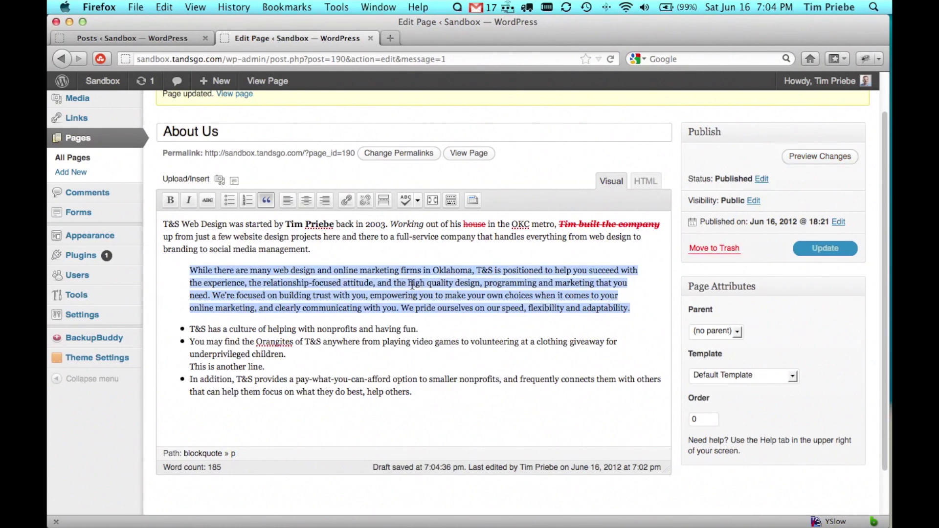
- Unquote the second paragraph and block-quote the first two paragraphs together
left_click(269, 198)
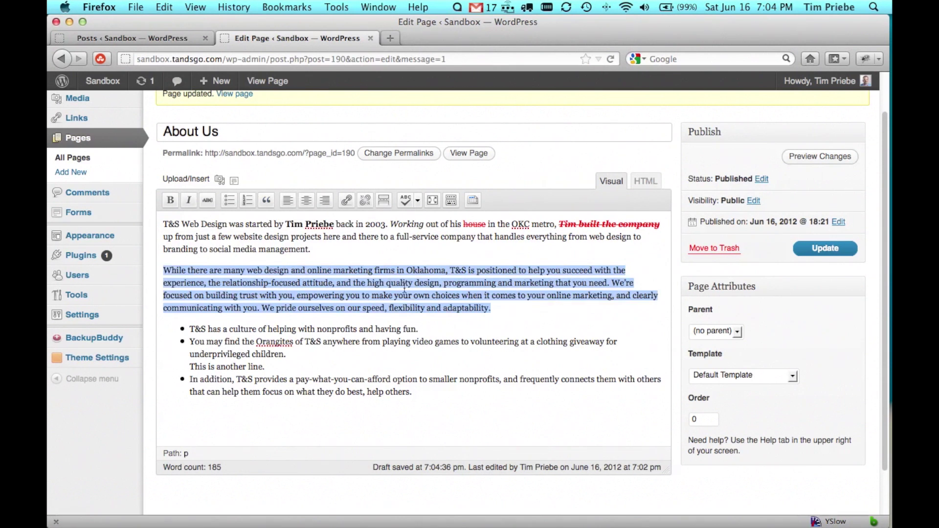
left_click(499, 309)
left_click_drag(510, 309, 163, 219)
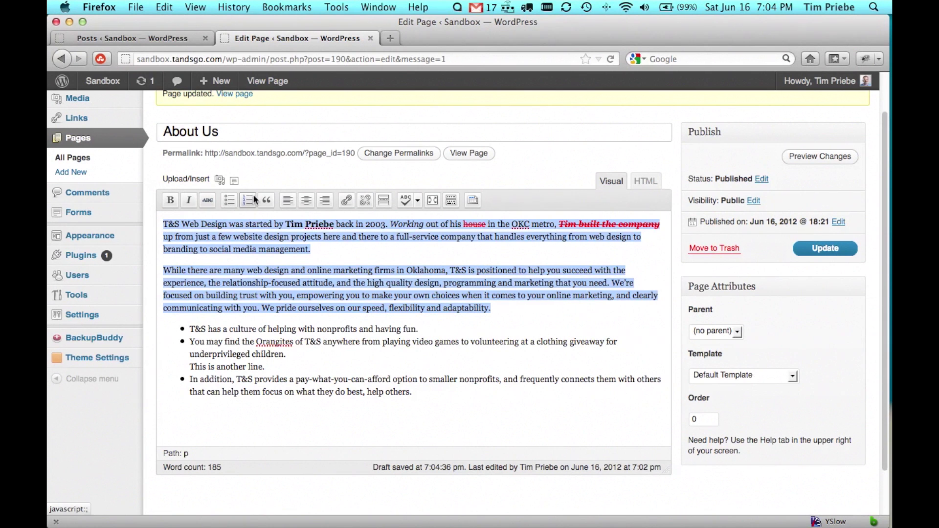
left_click(266, 200)
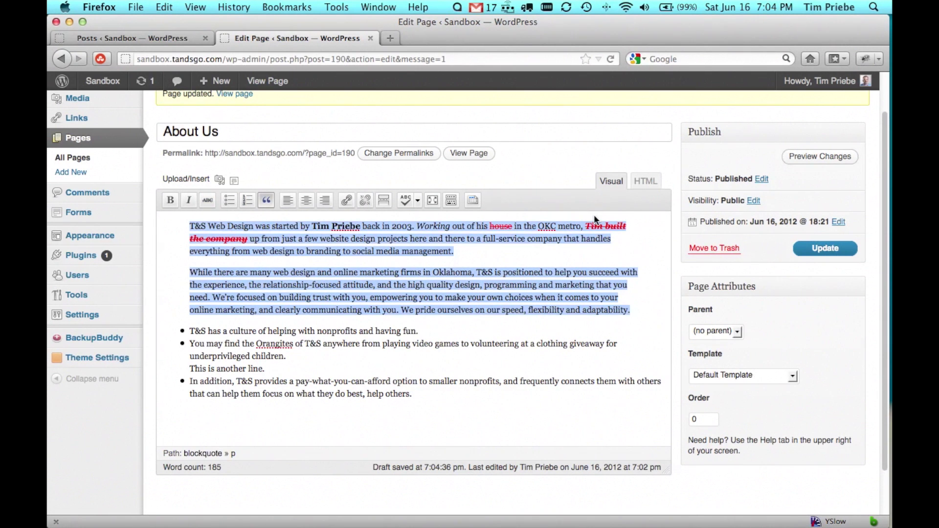
- Preview the two-paragraph block quote, then return to the editor
left_click(820, 157)
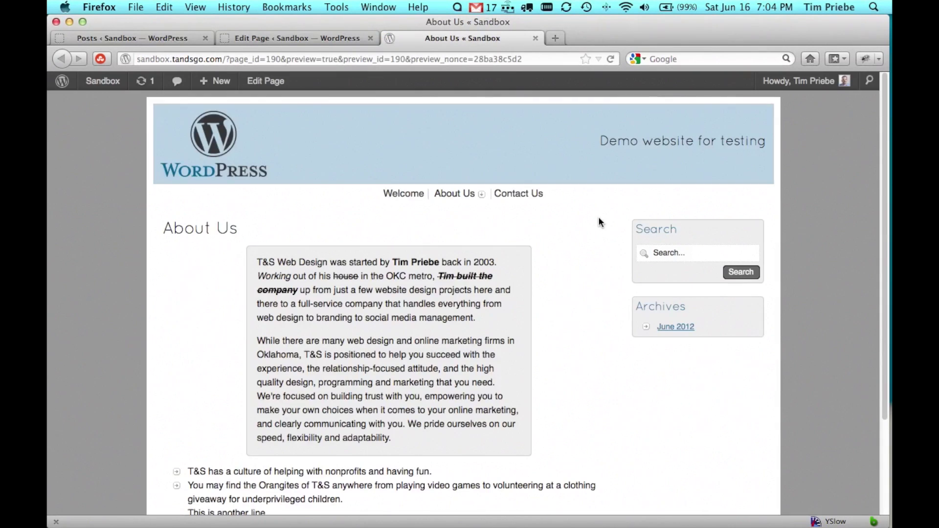
scroll(538, 259, "down", 3)
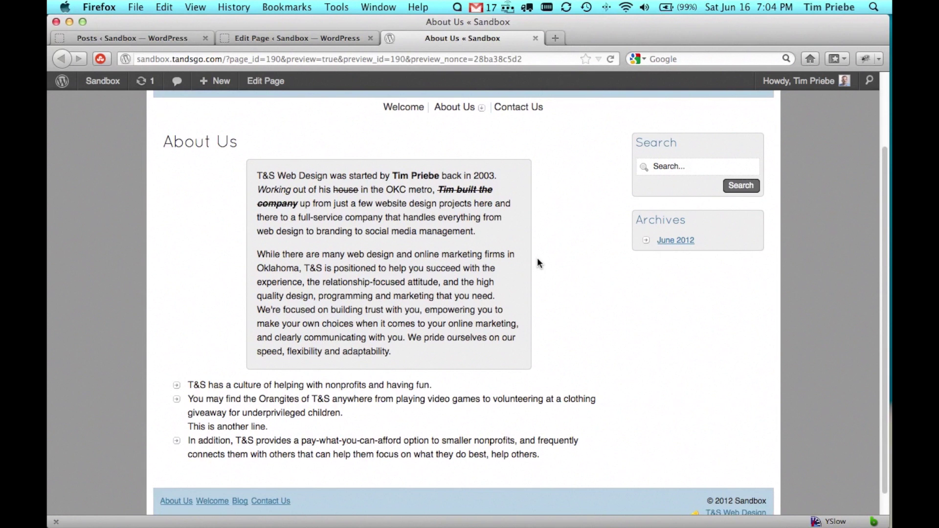
key("super+w")
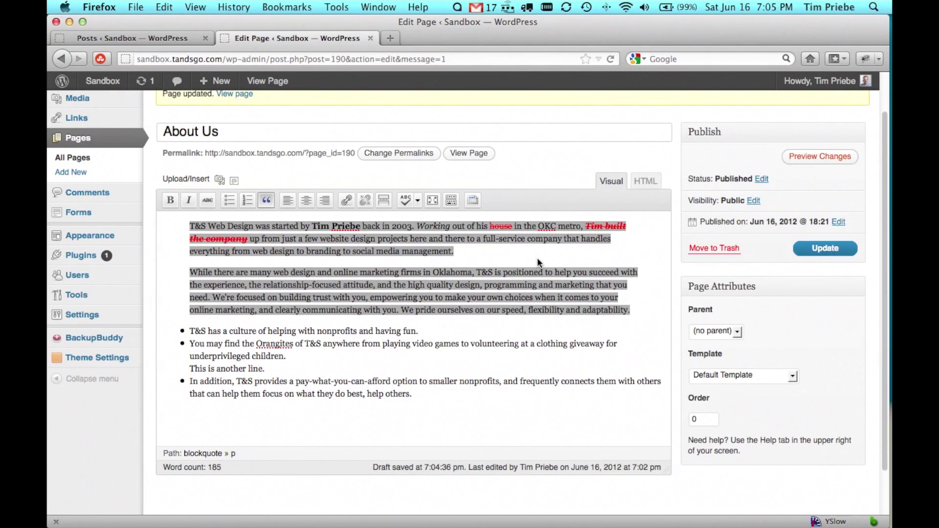
scroll(537, 257, "up", 1)
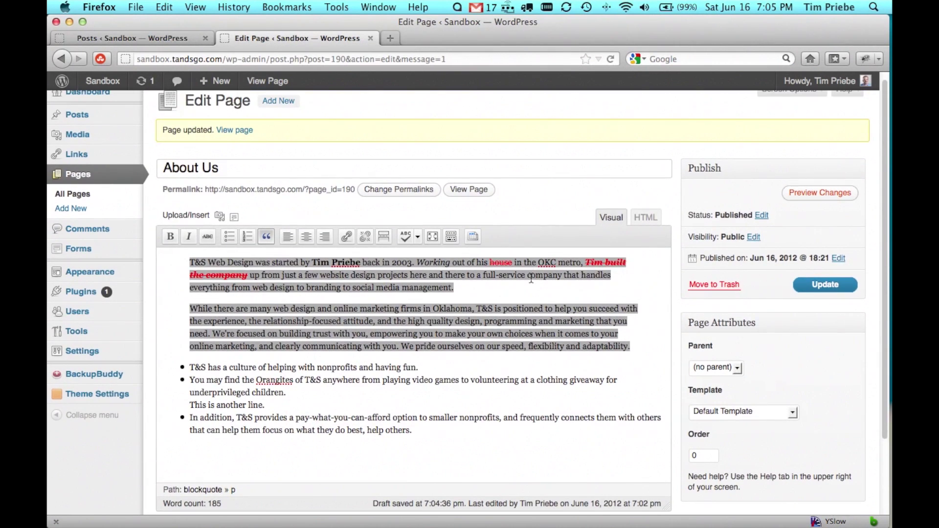
left_click(531, 278)
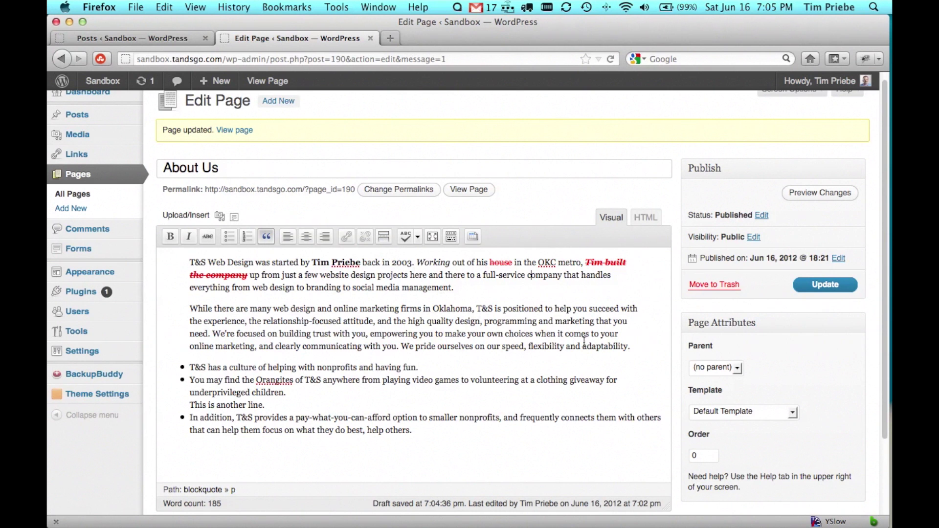
- Remove the block quote from both paragraphs, then switch to distraction-free fullscreen editing
left_click_drag(634, 350, 191, 259)
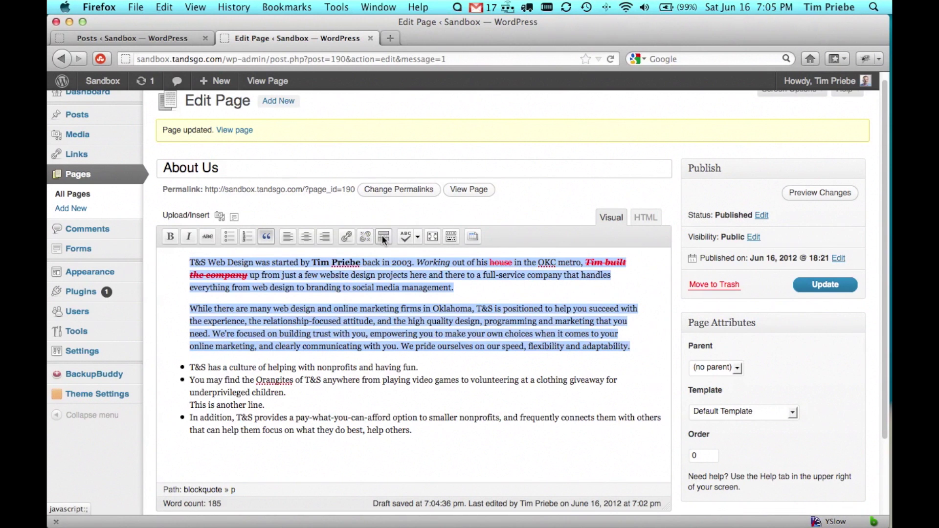
left_click(265, 235)
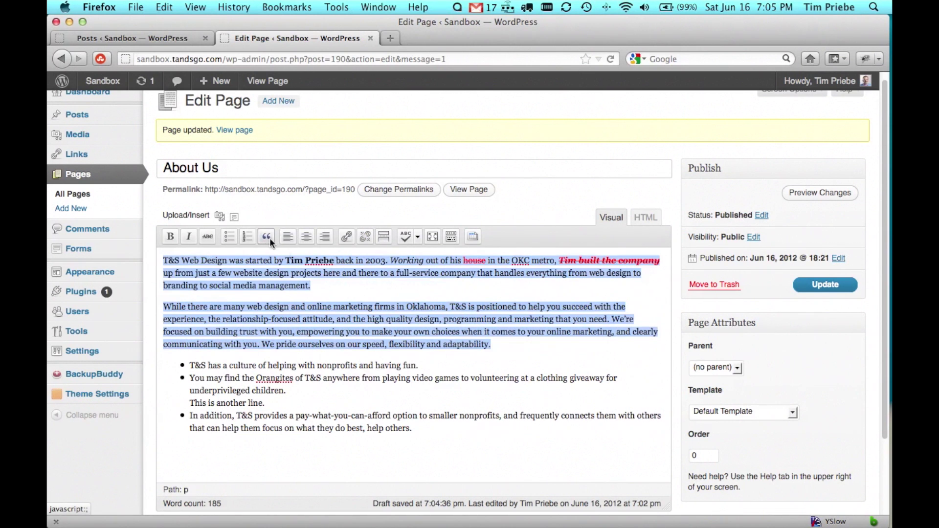
left_click(313, 274)
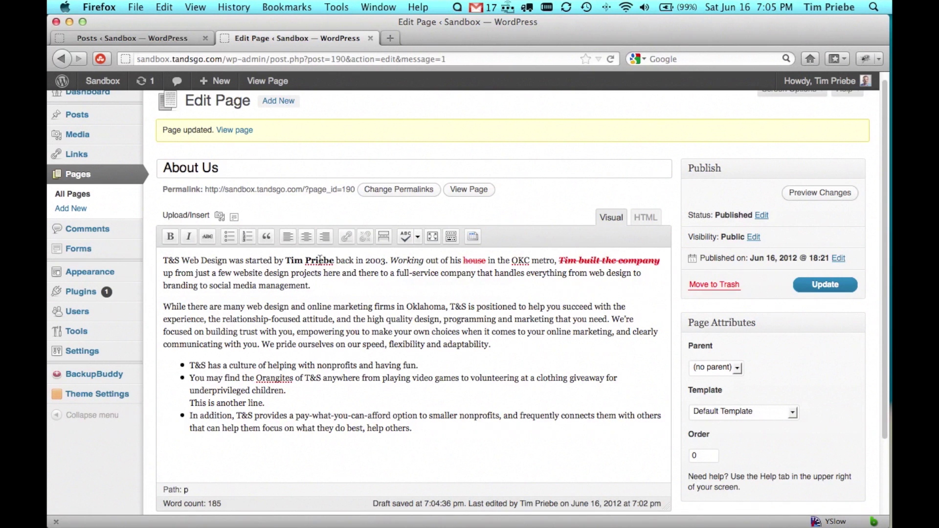
left_click(432, 237)
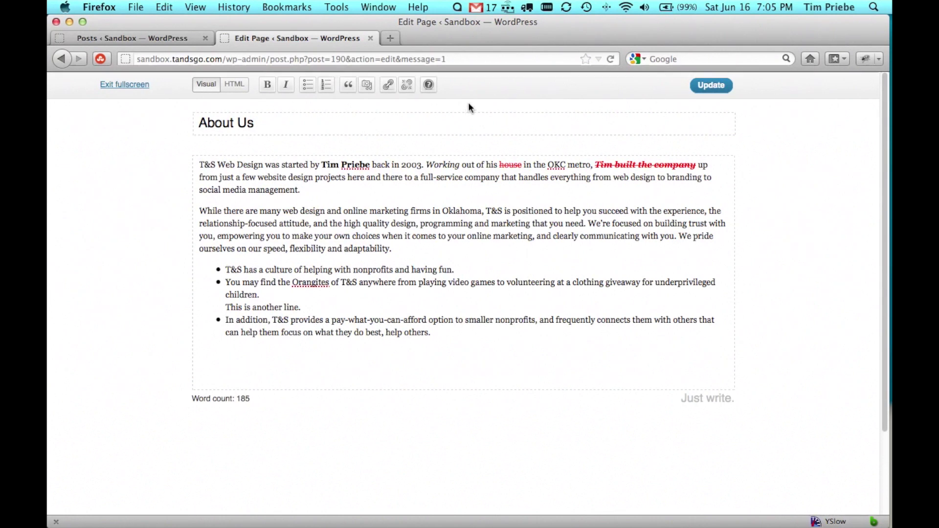
left_click(125, 84)
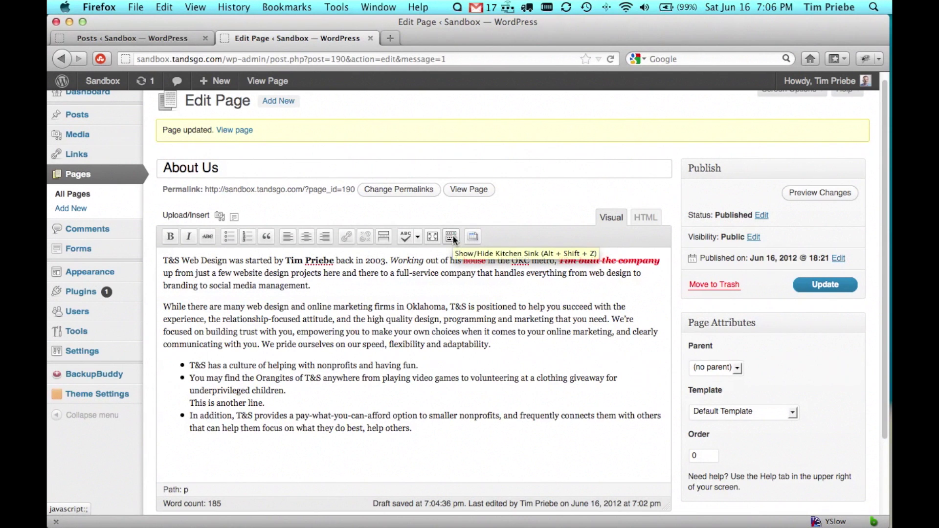
left_click(452, 236)
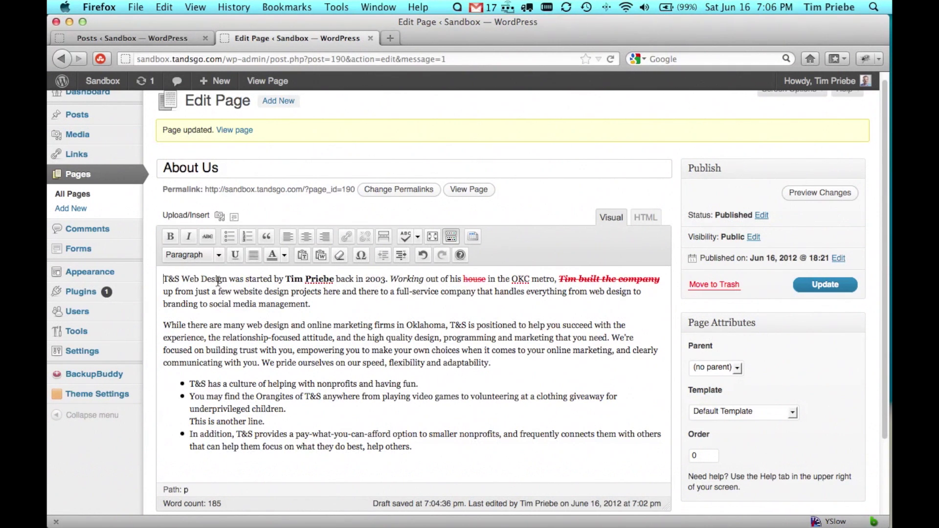
- Add 'This is a heading' above the first paragraph as a Heading 3
key("Return")
type("This is")
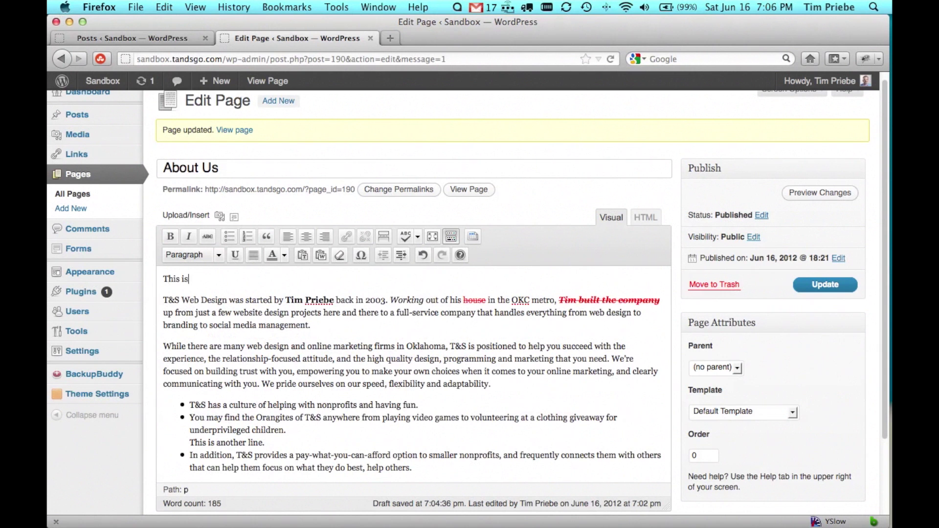
type(" a heading")
left_click(200, 255)
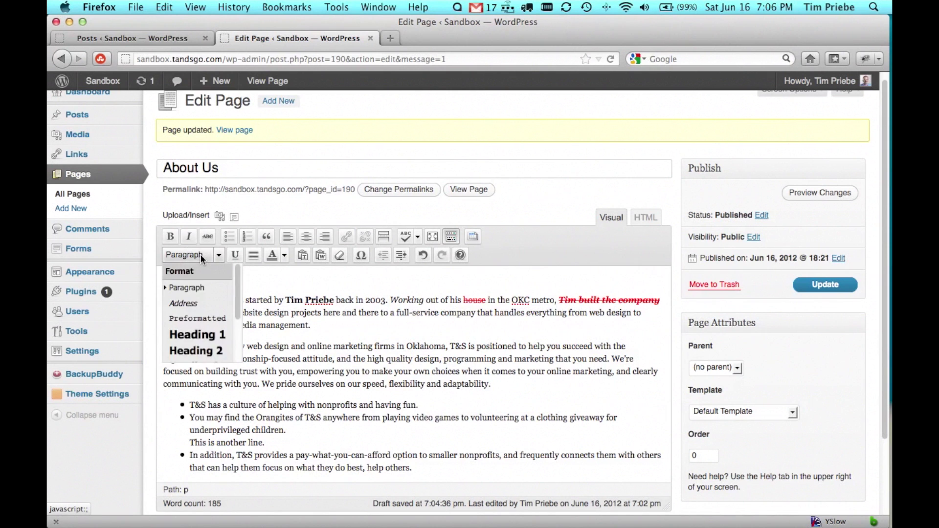
scroll(203, 276, "down", 3)
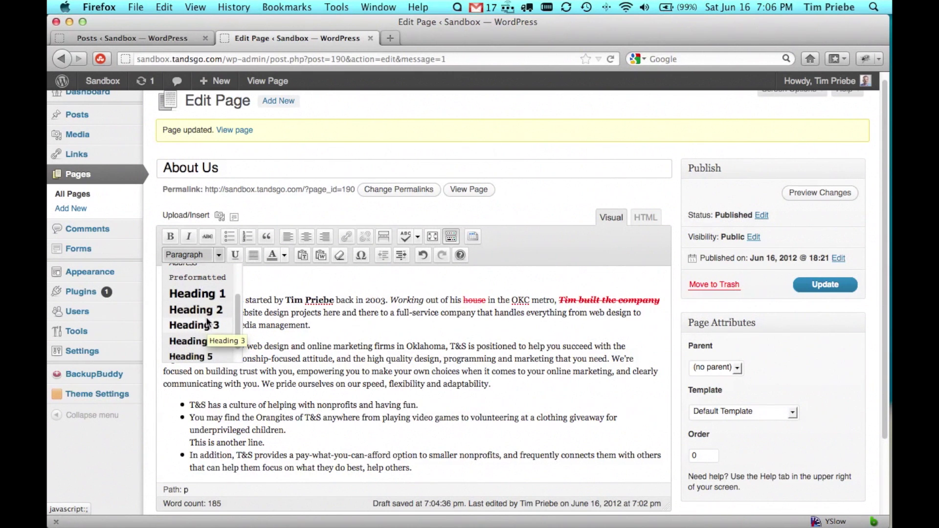
left_click(207, 316)
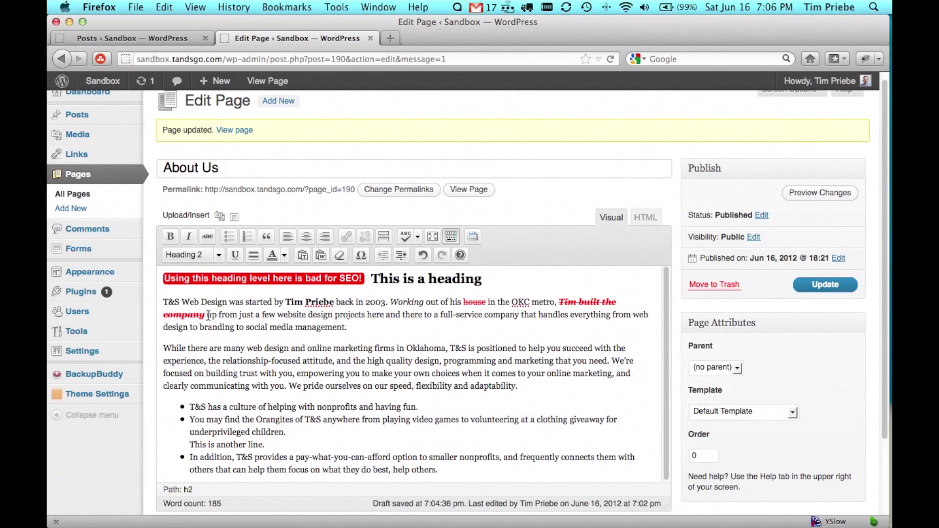
left_click(202, 255)
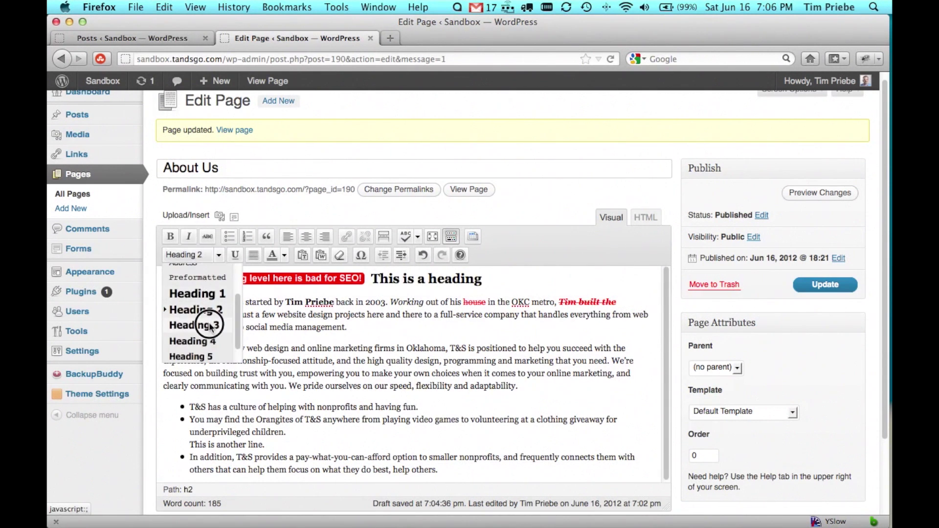
left_click(210, 326)
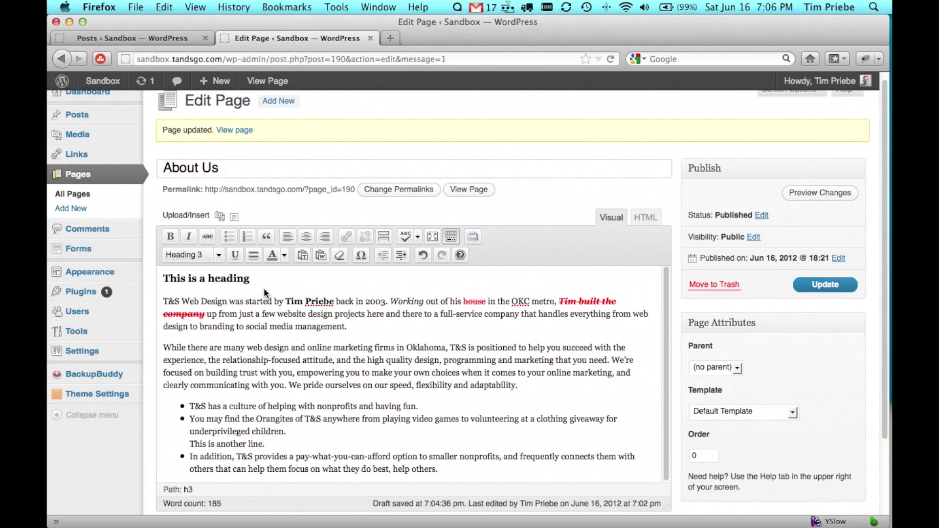
- Add 'This is a sub-section' after the first paragraph as a Heading 4
left_click(358, 327)
key("Return")
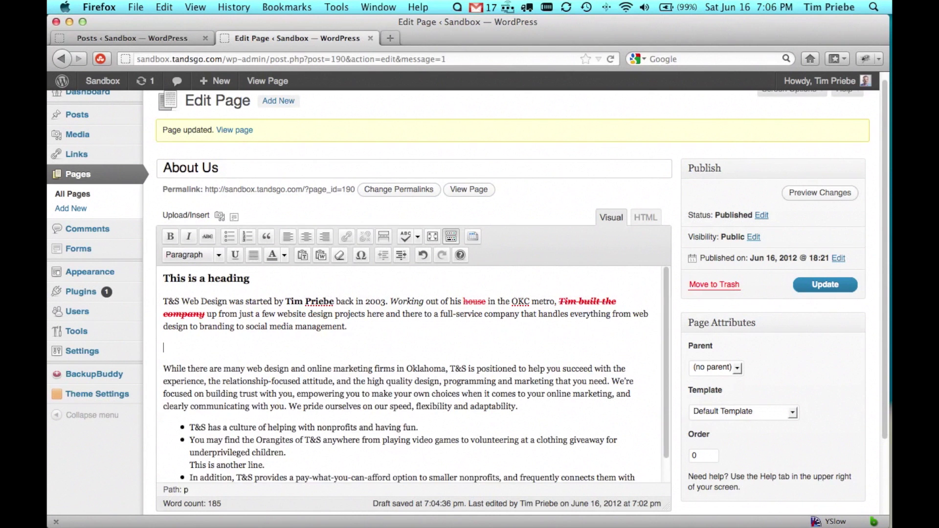
type("This is a sub-section")
triple_click(220, 346)
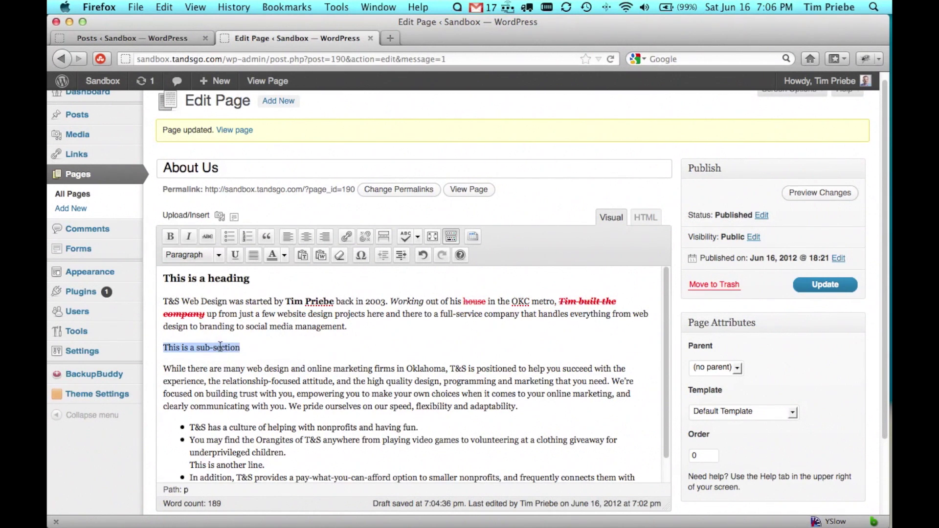
left_click(218, 254)
left_click(224, 340)
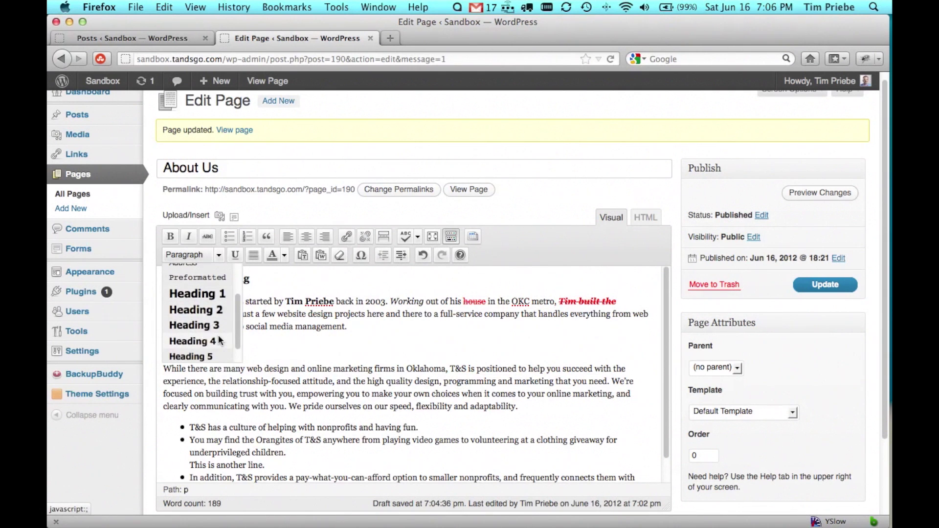
left_click(303, 353)
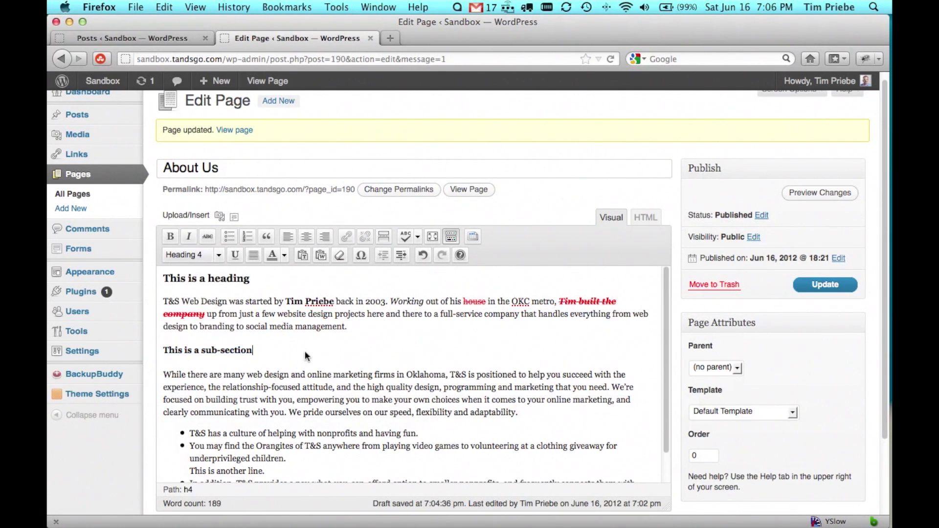
- Preview the page with its new headings, then back in the editor select 'T&S Web Design'
left_click(805, 192)
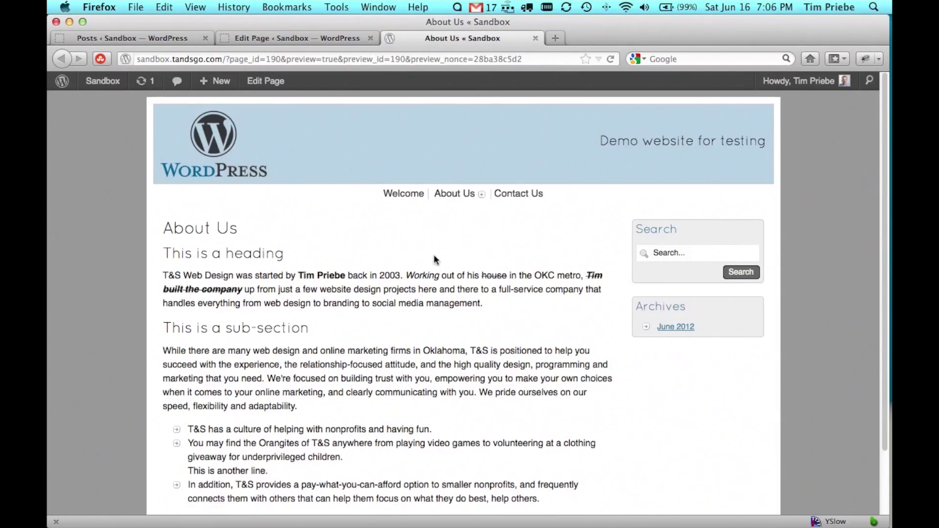
scroll(441, 267, "down", 2)
scroll(441, 267, "up", 2)
key("super+w")
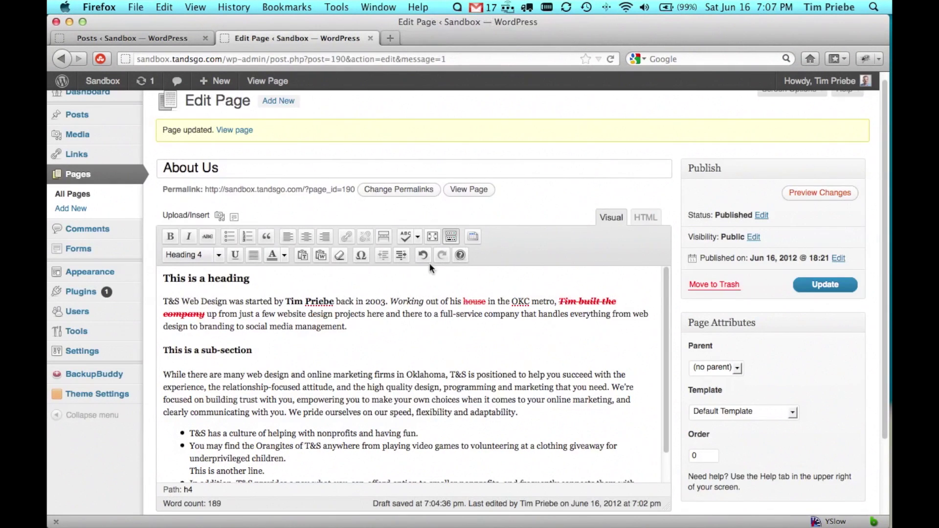
left_click(286, 316)
left_click(220, 304)
left_click_drag(219, 303, 163, 302)
- Underline 'T&S Web Design', fully justify the first paragraph, then turn justification back off
left_click(236, 257)
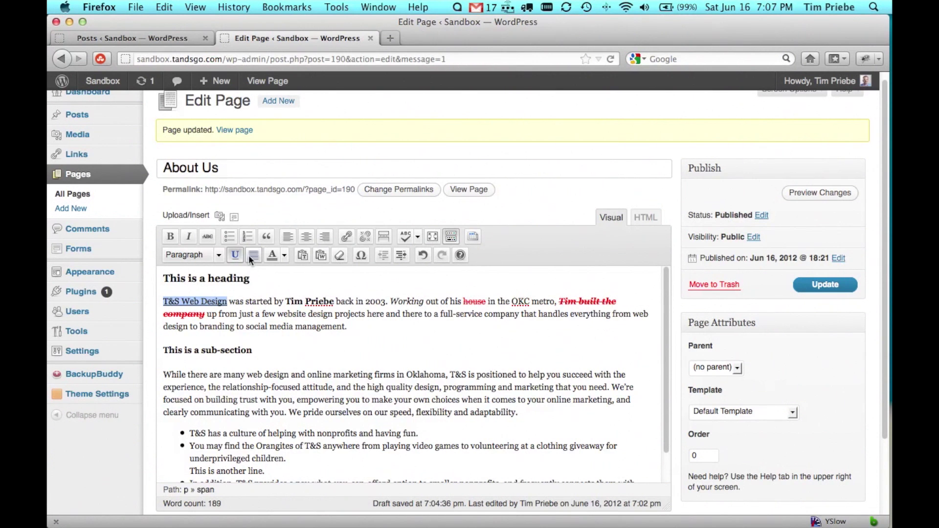
left_click(269, 314)
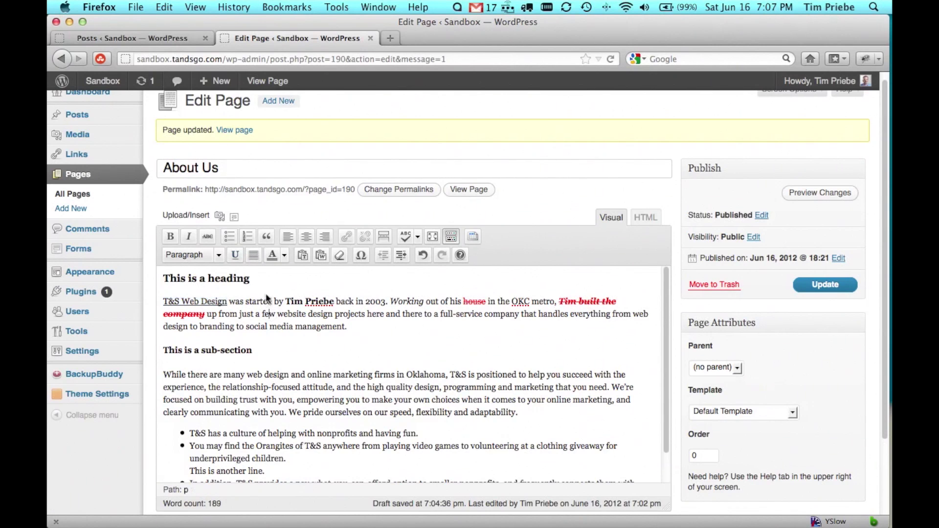
left_click(254, 256)
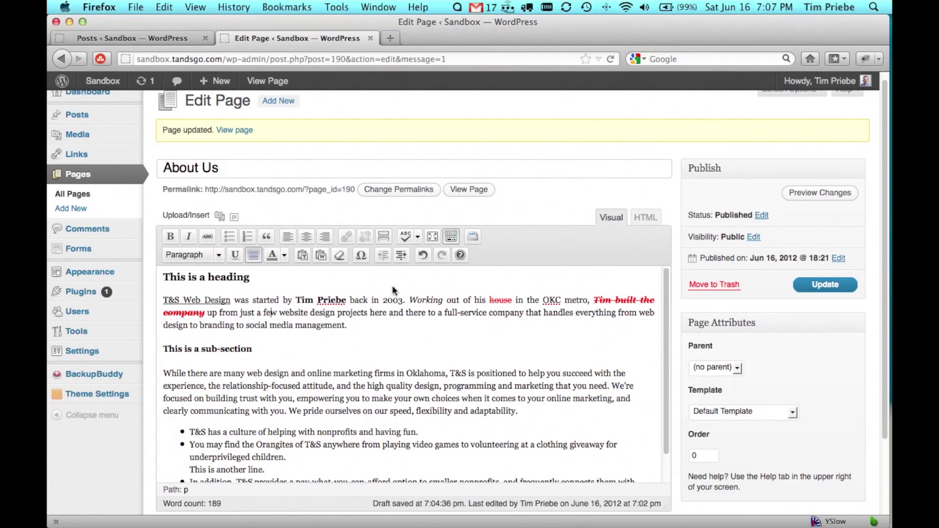
triple_click(356, 307)
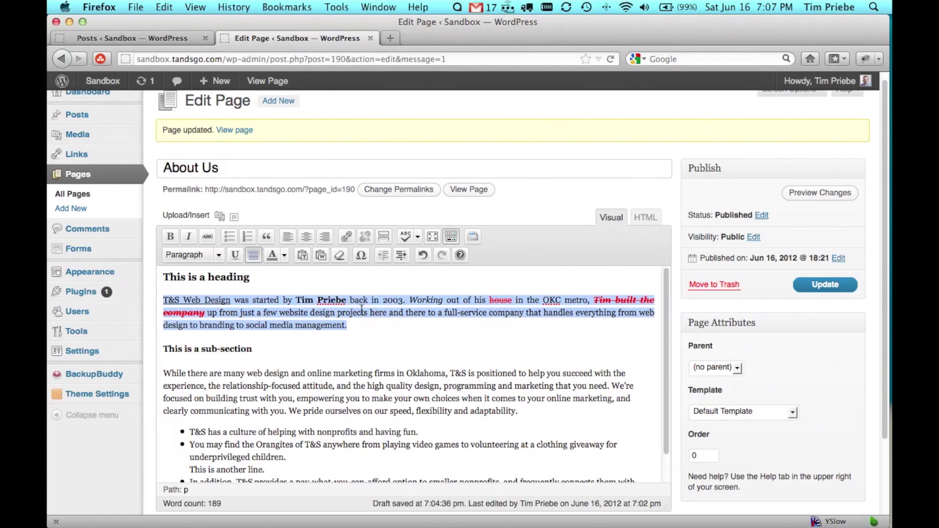
left_click(252, 255)
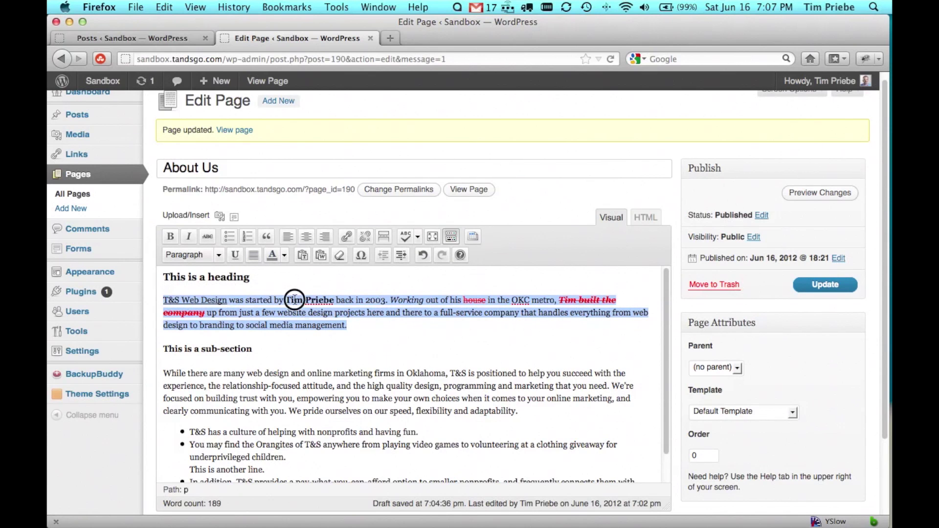
- Colour the founder's name in the first sentence gold
left_click_drag(287, 300, 334, 300)
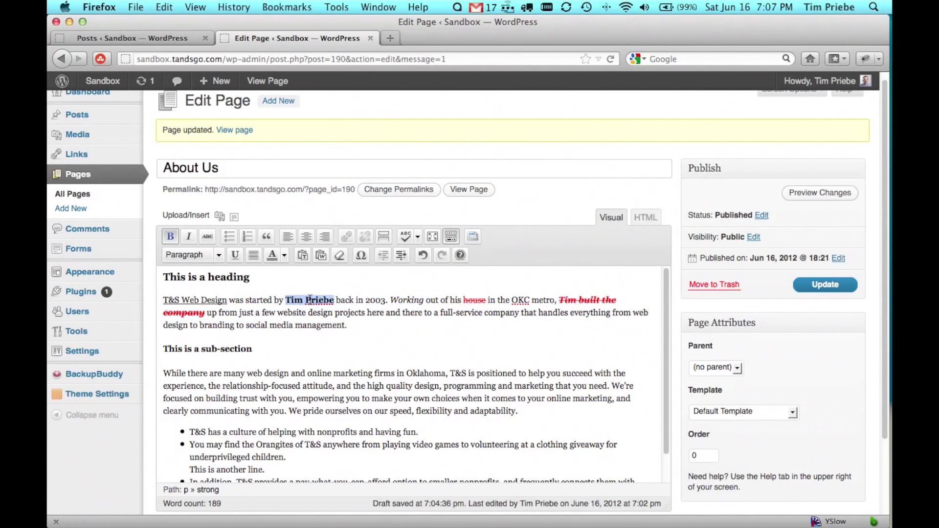
left_click(285, 255)
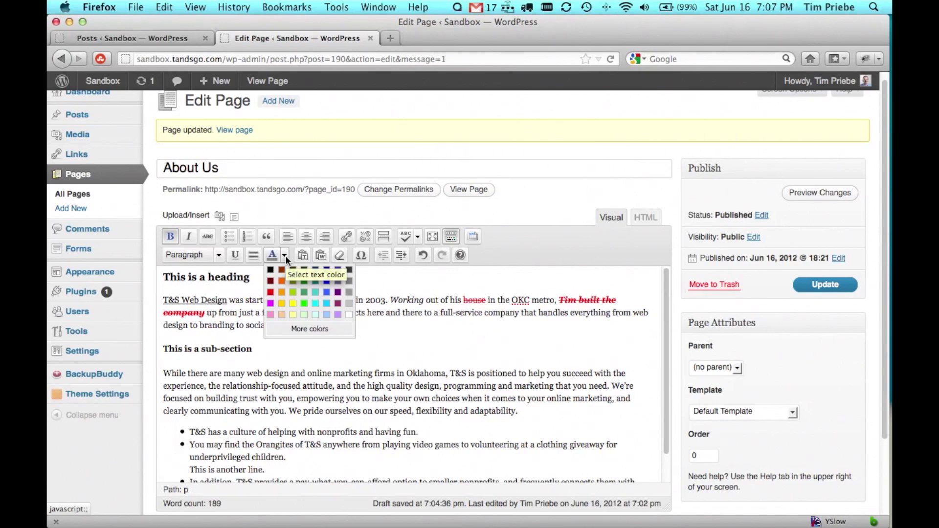
left_click(283, 292)
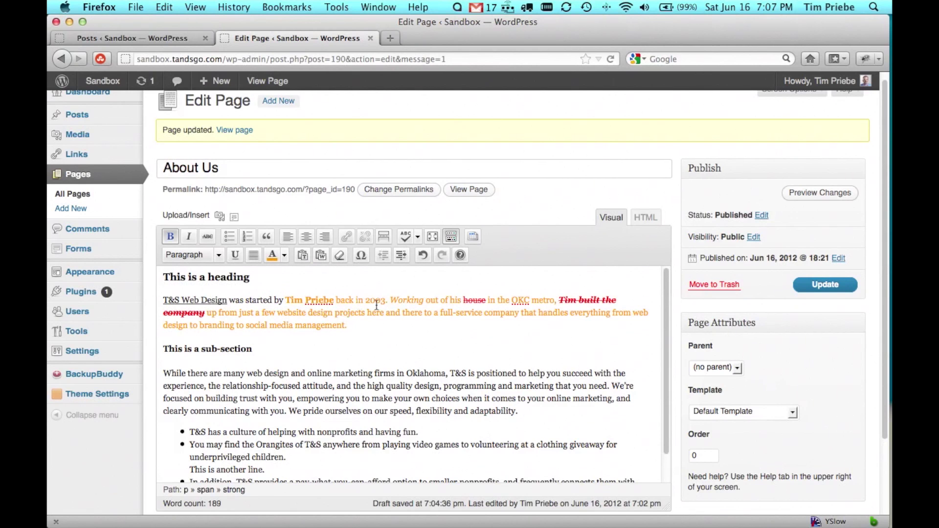
- Set the whole first paragraph's text colour to black
left_click(354, 305)
left_click(295, 303)
triple_click(295, 304)
left_click(284, 256)
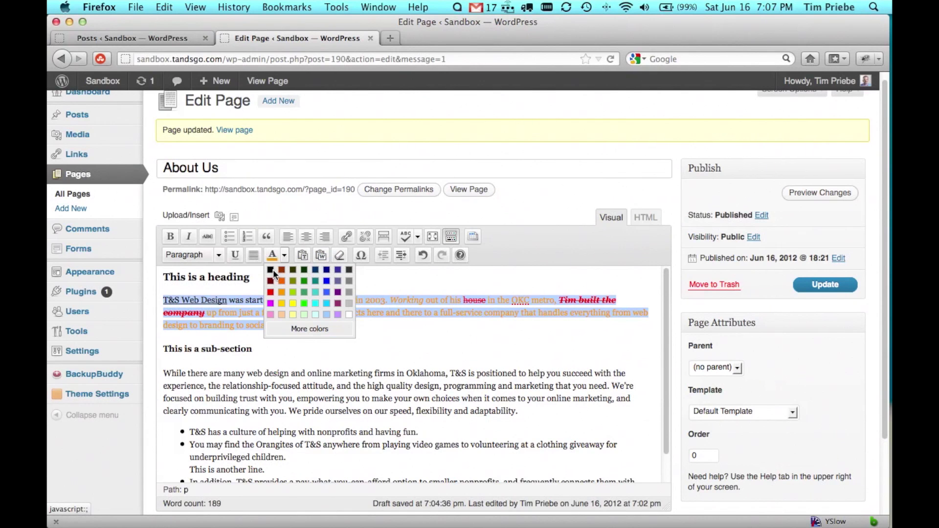
left_click(273, 270)
left_click(326, 314)
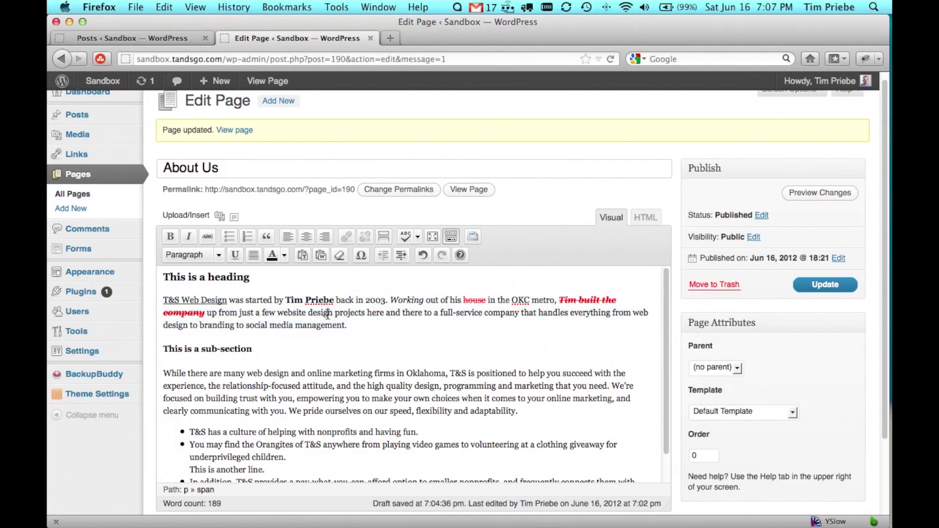
left_click(325, 254)
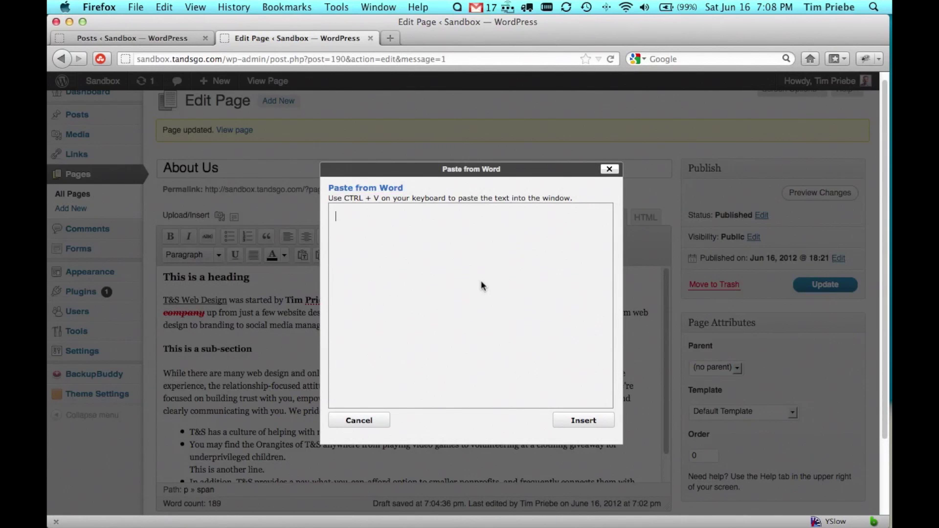
left_click(609, 169)
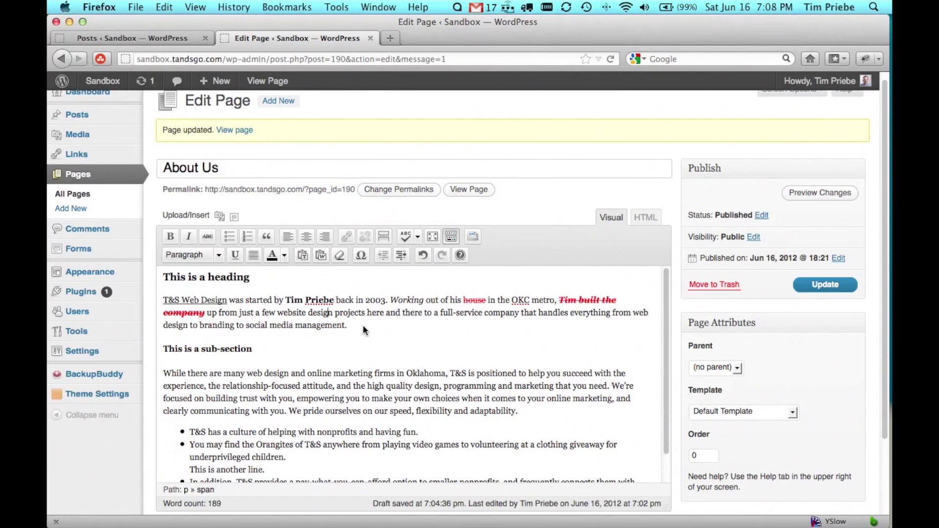
- Clear bold, italic and underline from the first paragraph with Remove formatting
left_click_drag(363, 325, 163, 301)
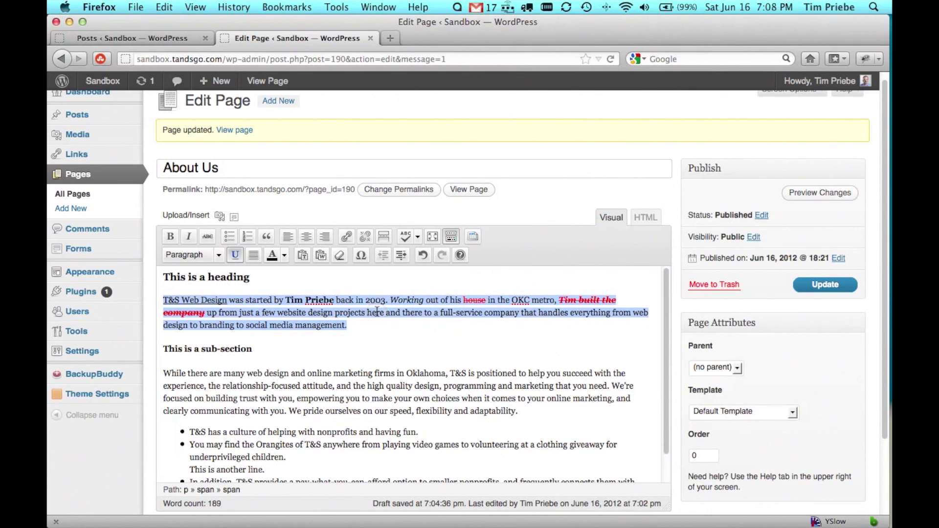
left_click(376, 312)
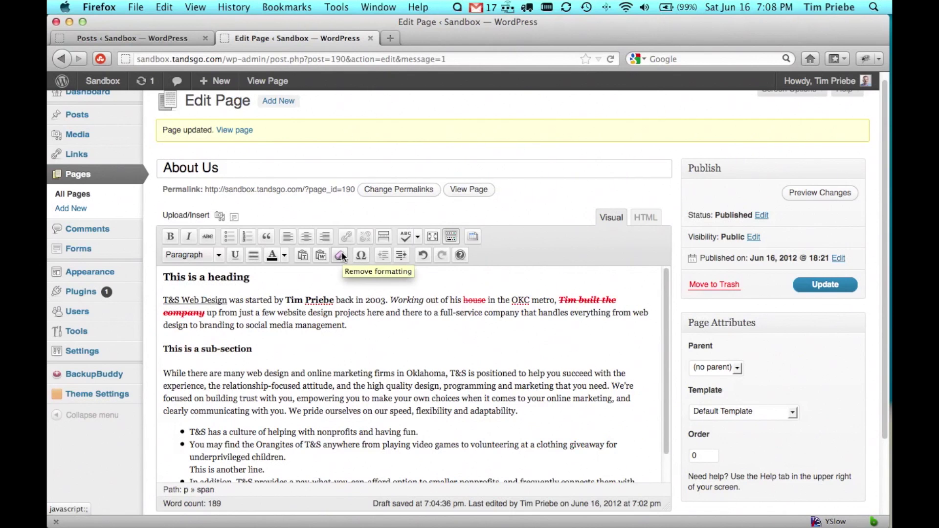
triple_click(320, 313)
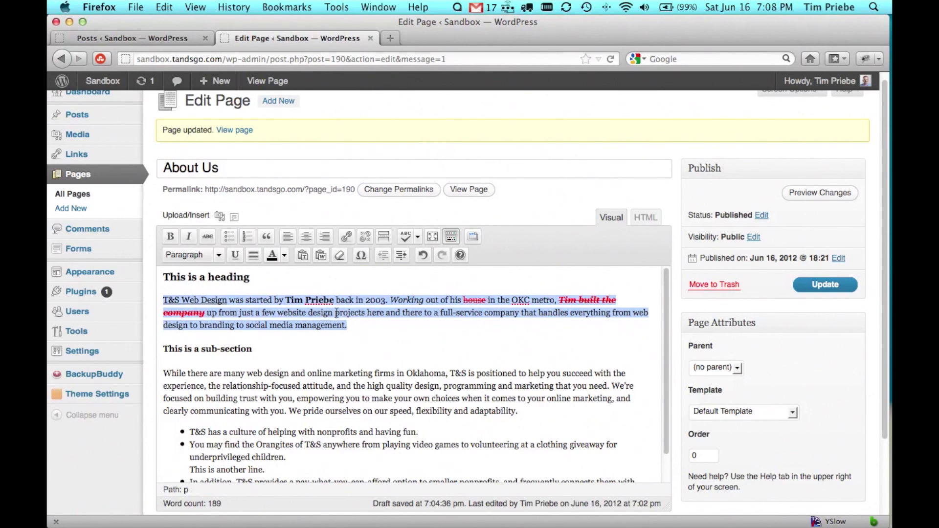
left_click(340, 254)
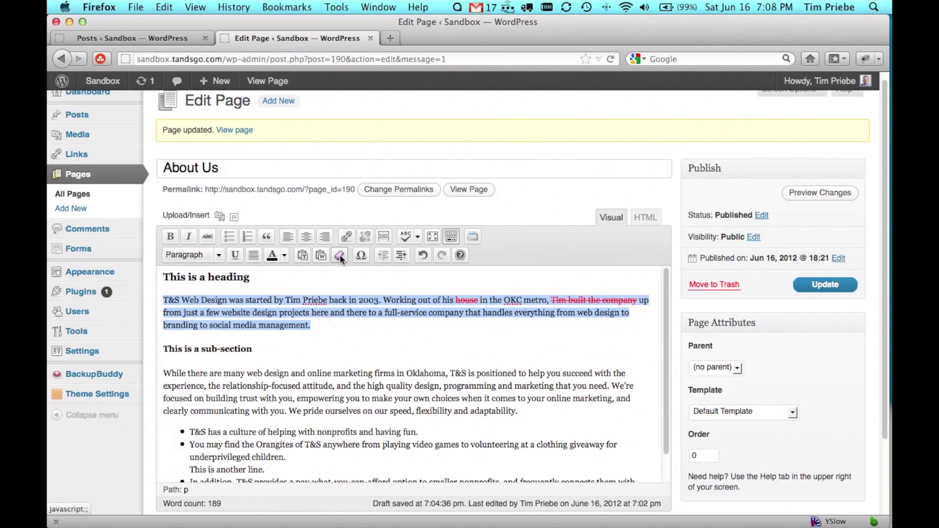
left_click(363, 332)
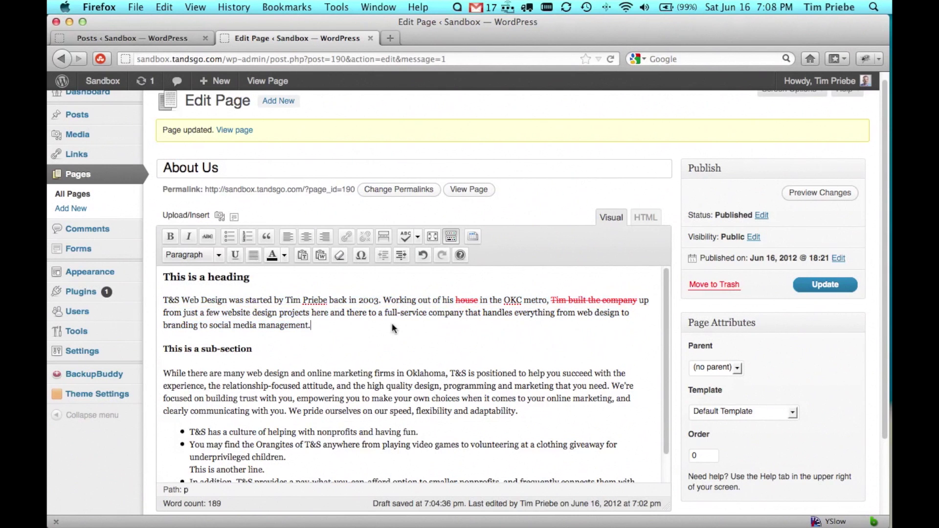
- Remove strikethrough from "house" and from the phrase about building the company
double_click(467, 300)
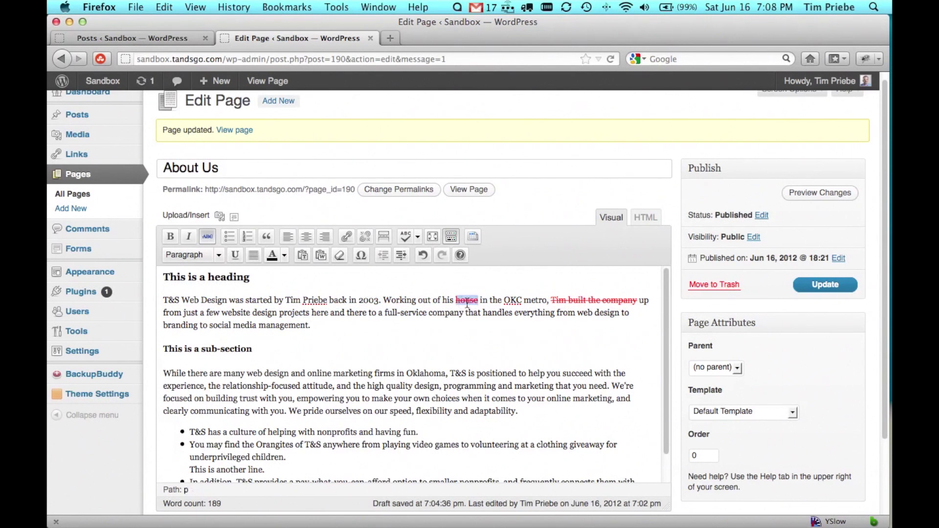
left_click(205, 237)
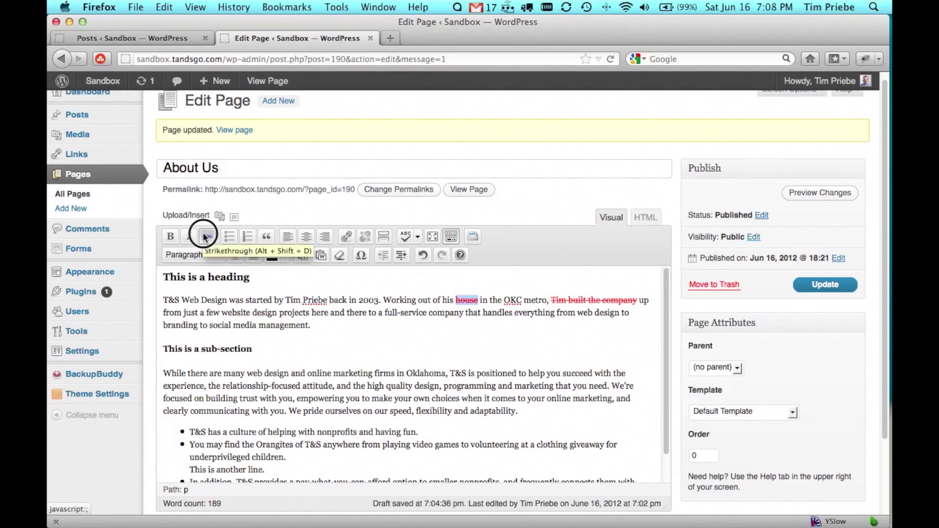
left_click(561, 300)
left_click_drag(553, 301, 637, 300)
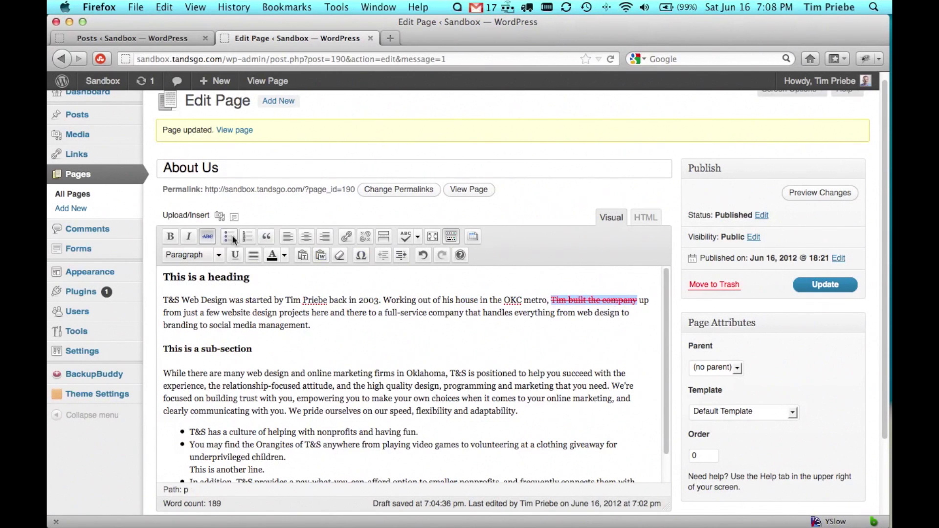
left_click(210, 238)
left_click(355, 308)
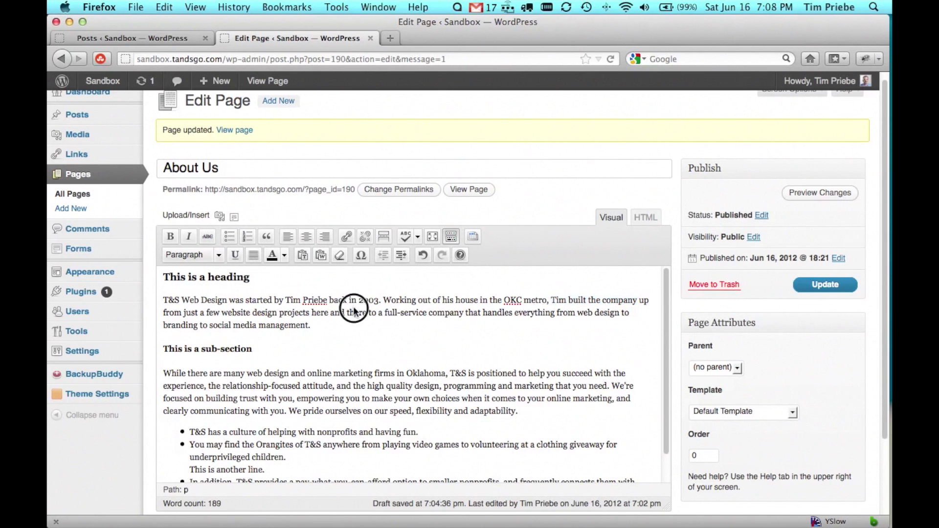
left_click(361, 256)
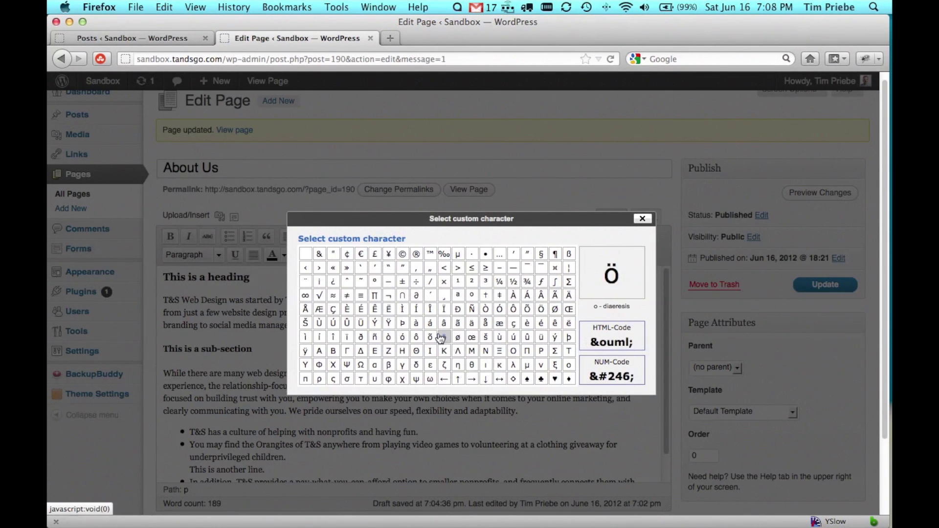
scroll(436, 327, "up", 1)
scroll(436, 328, "down", 3)
scroll(436, 327, "up", 3)
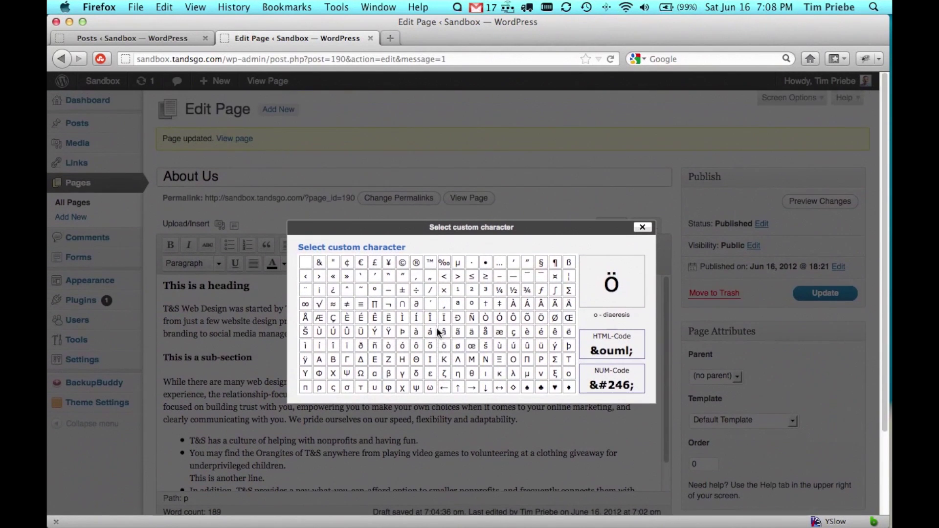
left_click(644, 230)
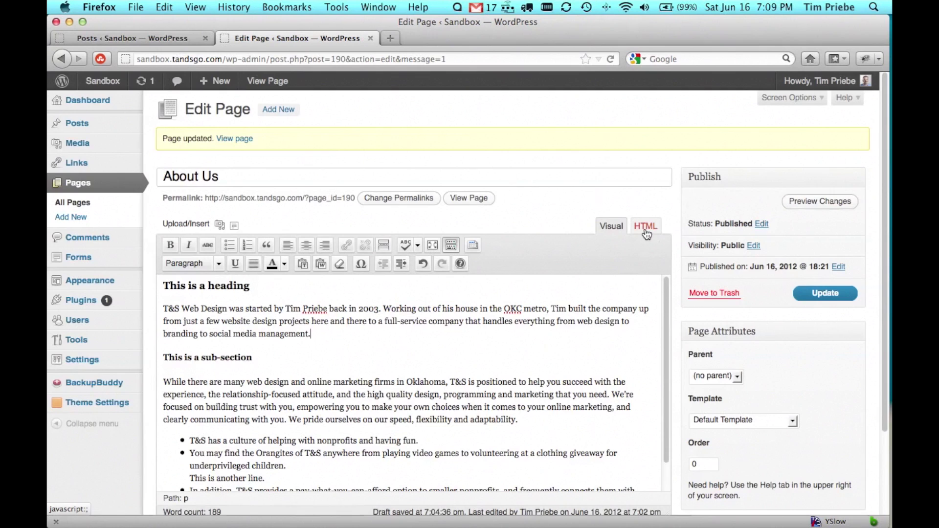